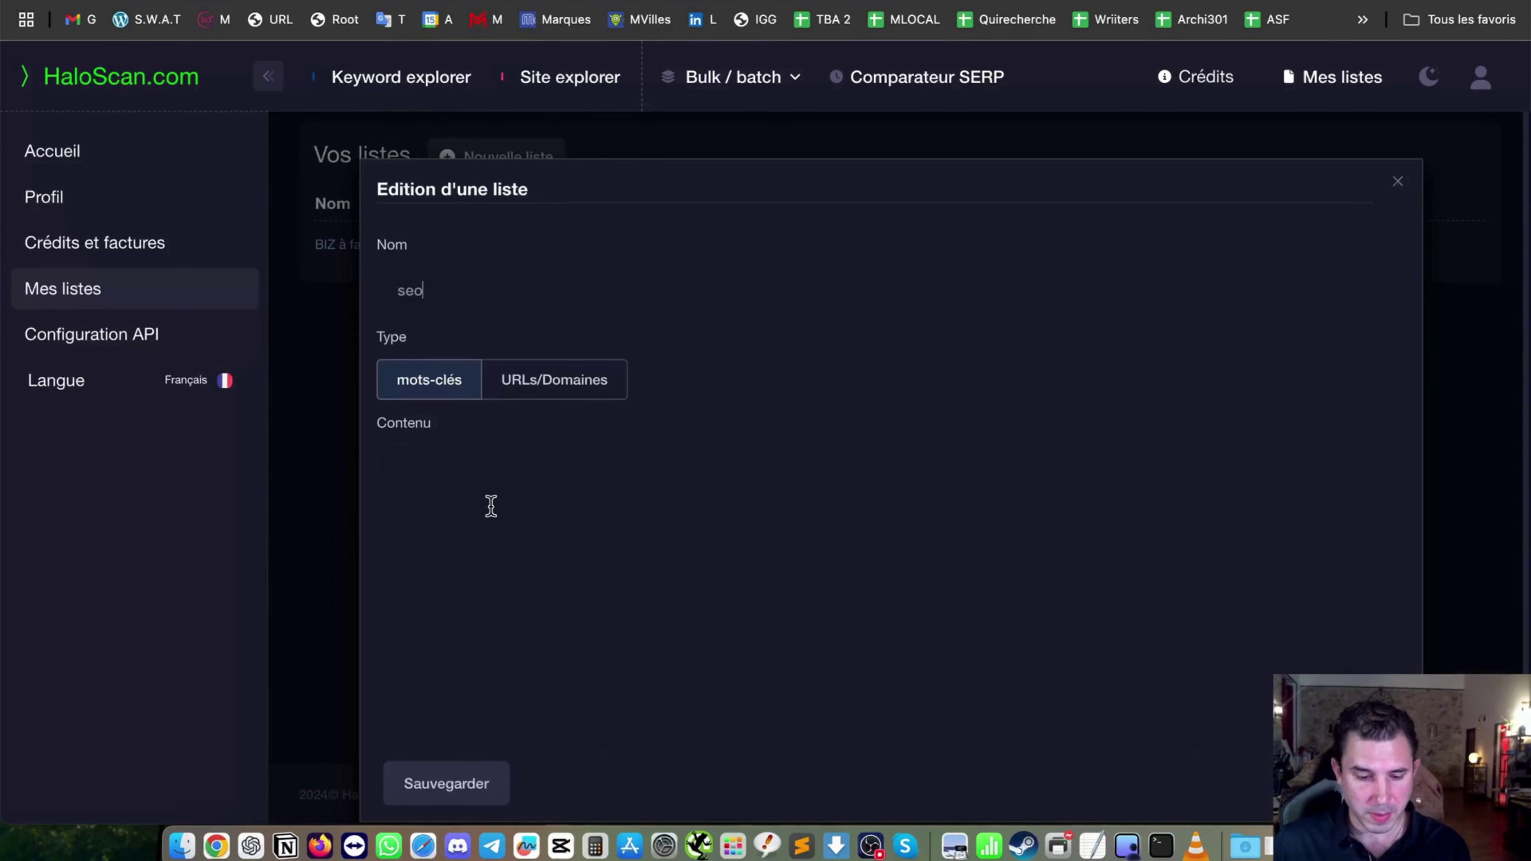
Add the keywords "agence seo" and "consultant seo" to the new keyword list "seo" and save it
{"action": "type", "text": "agence seo"}
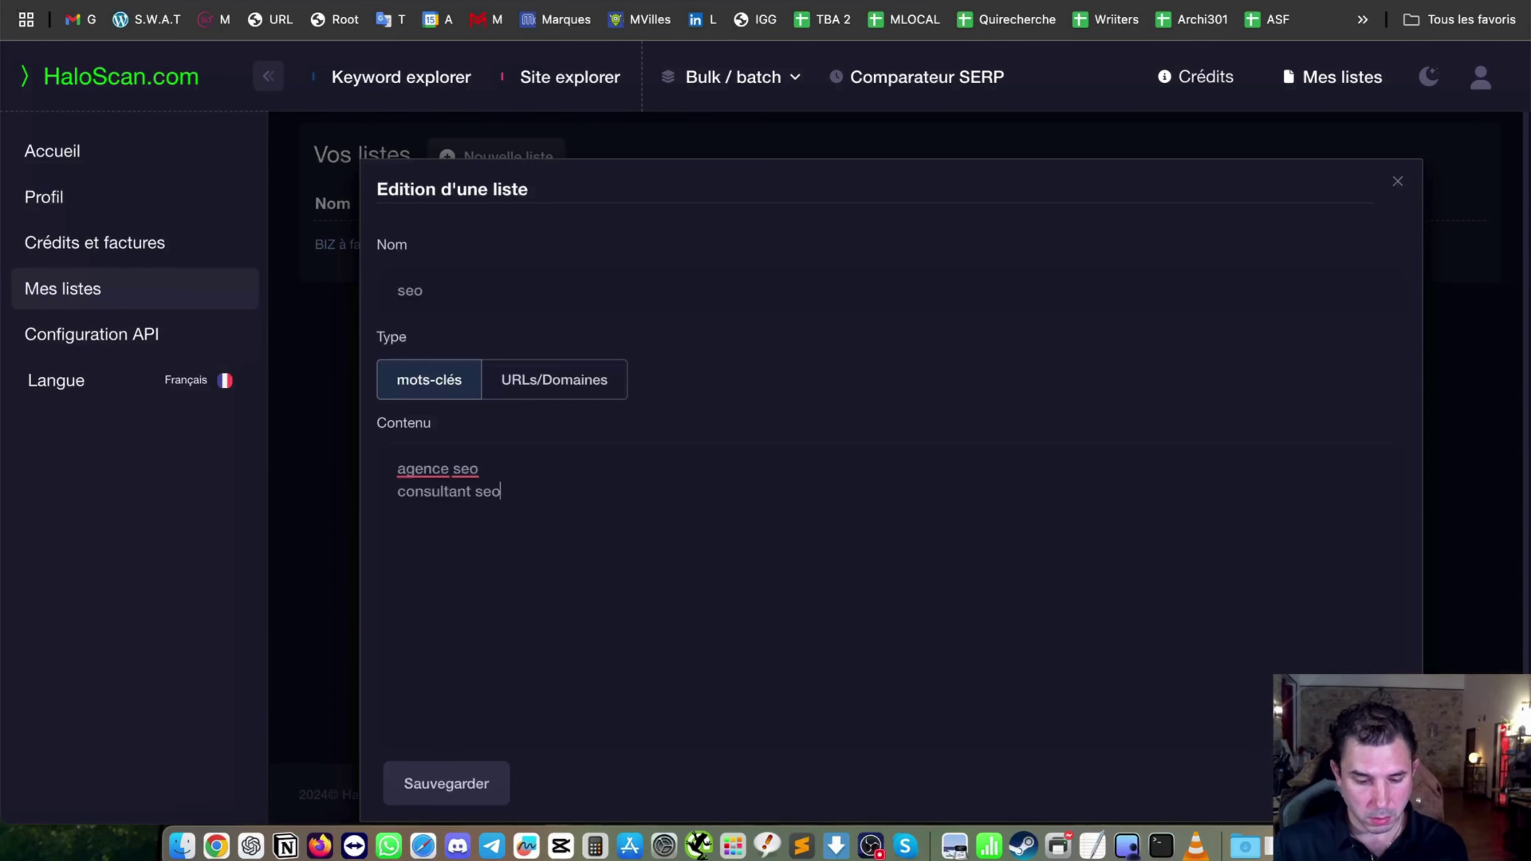
{"action": "left_click", "coordinate": [468, 783]}
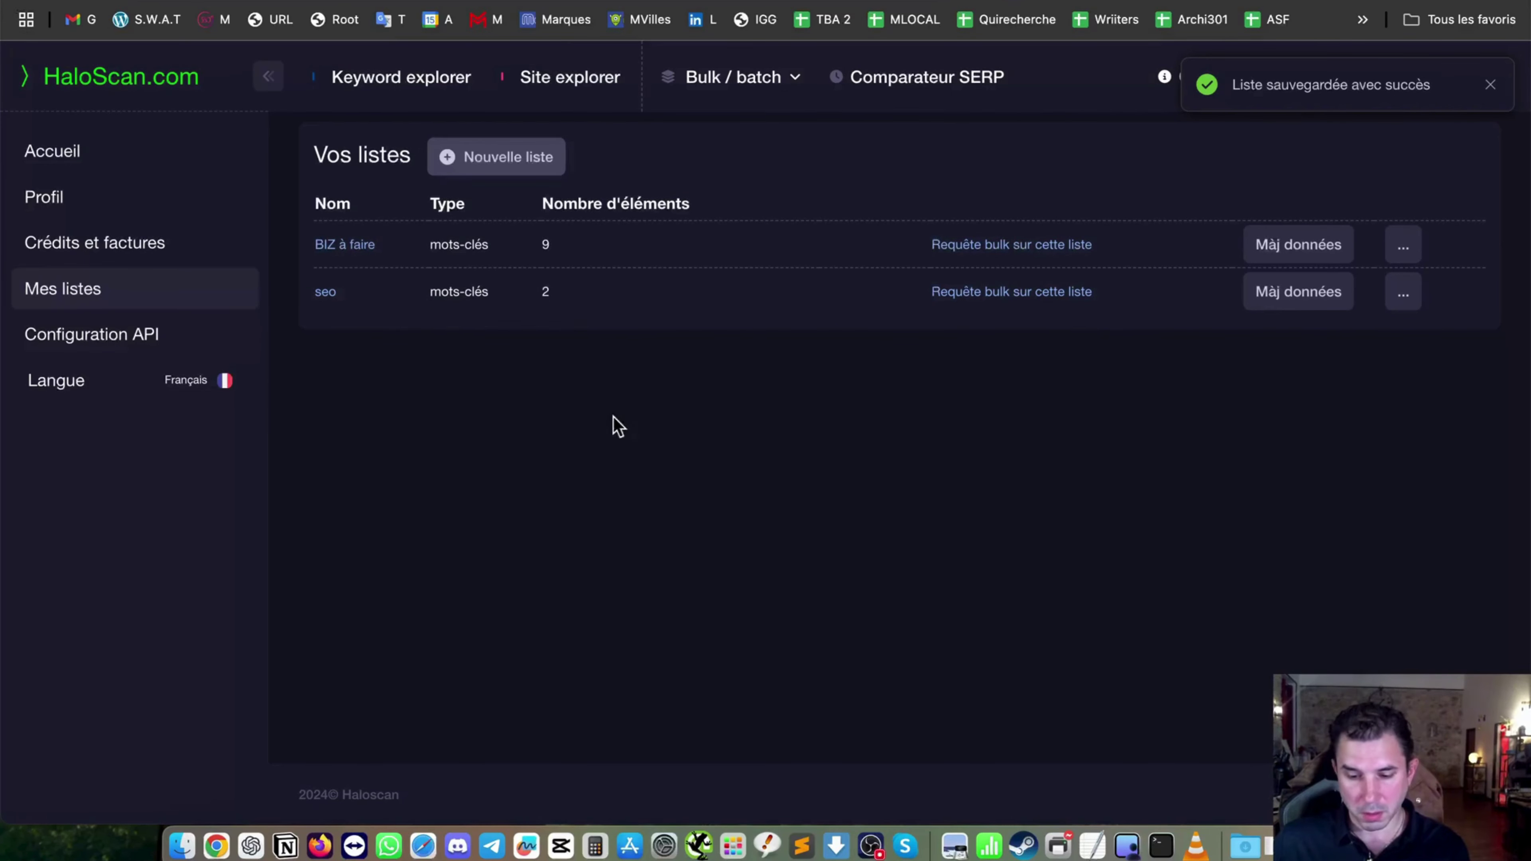
Analyse the domain edu.academy in the Site explorer and open its organic keywords report
{"action": "left_click", "coordinate": [576, 92]}
{"action": "left_click", "coordinate": [782, 150]}
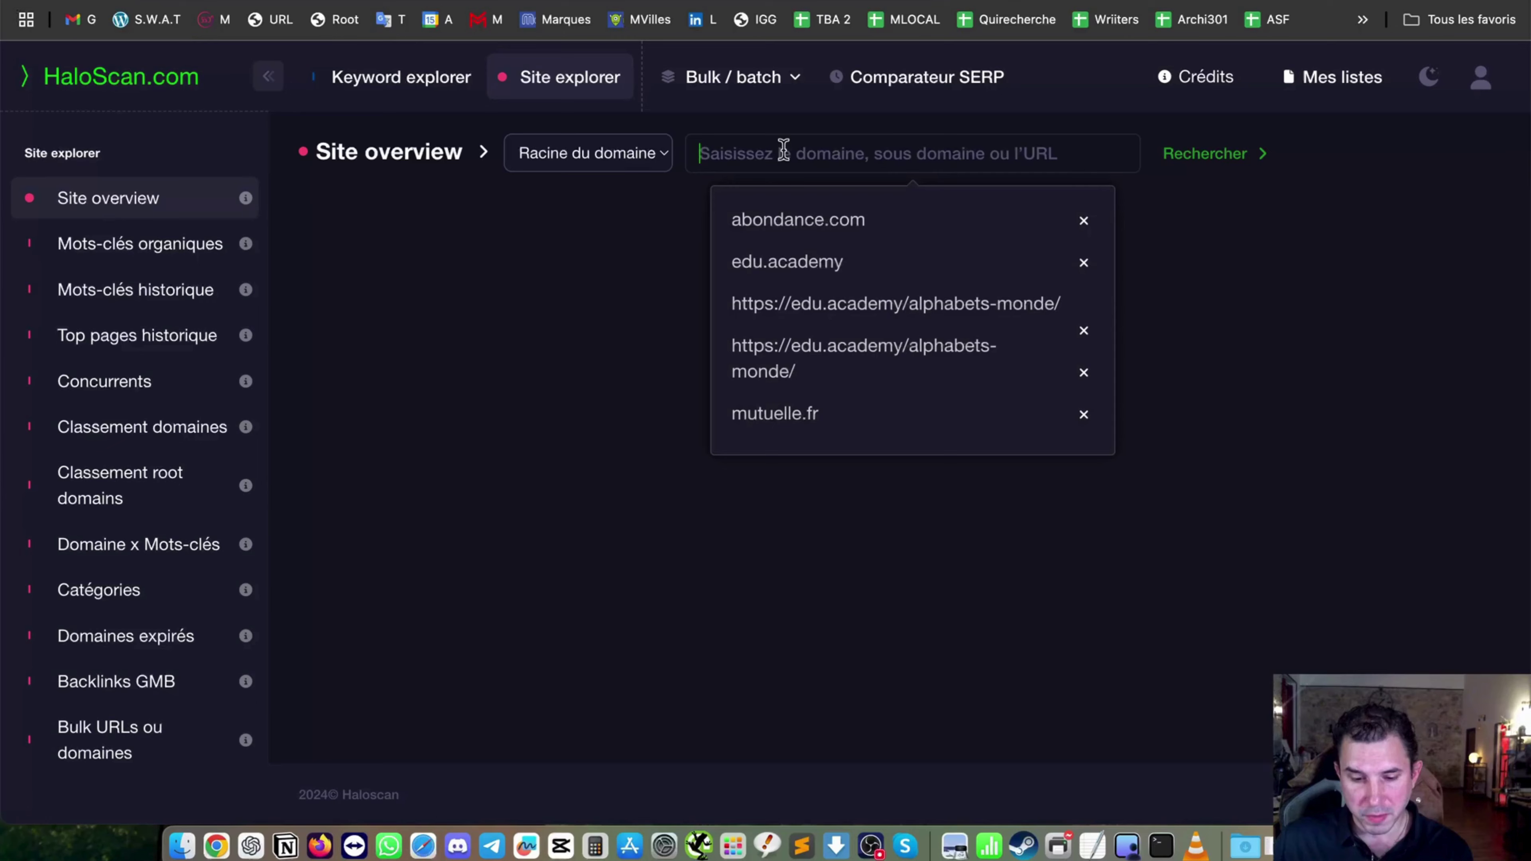
{"action": "left_click", "coordinate": [788, 264]}
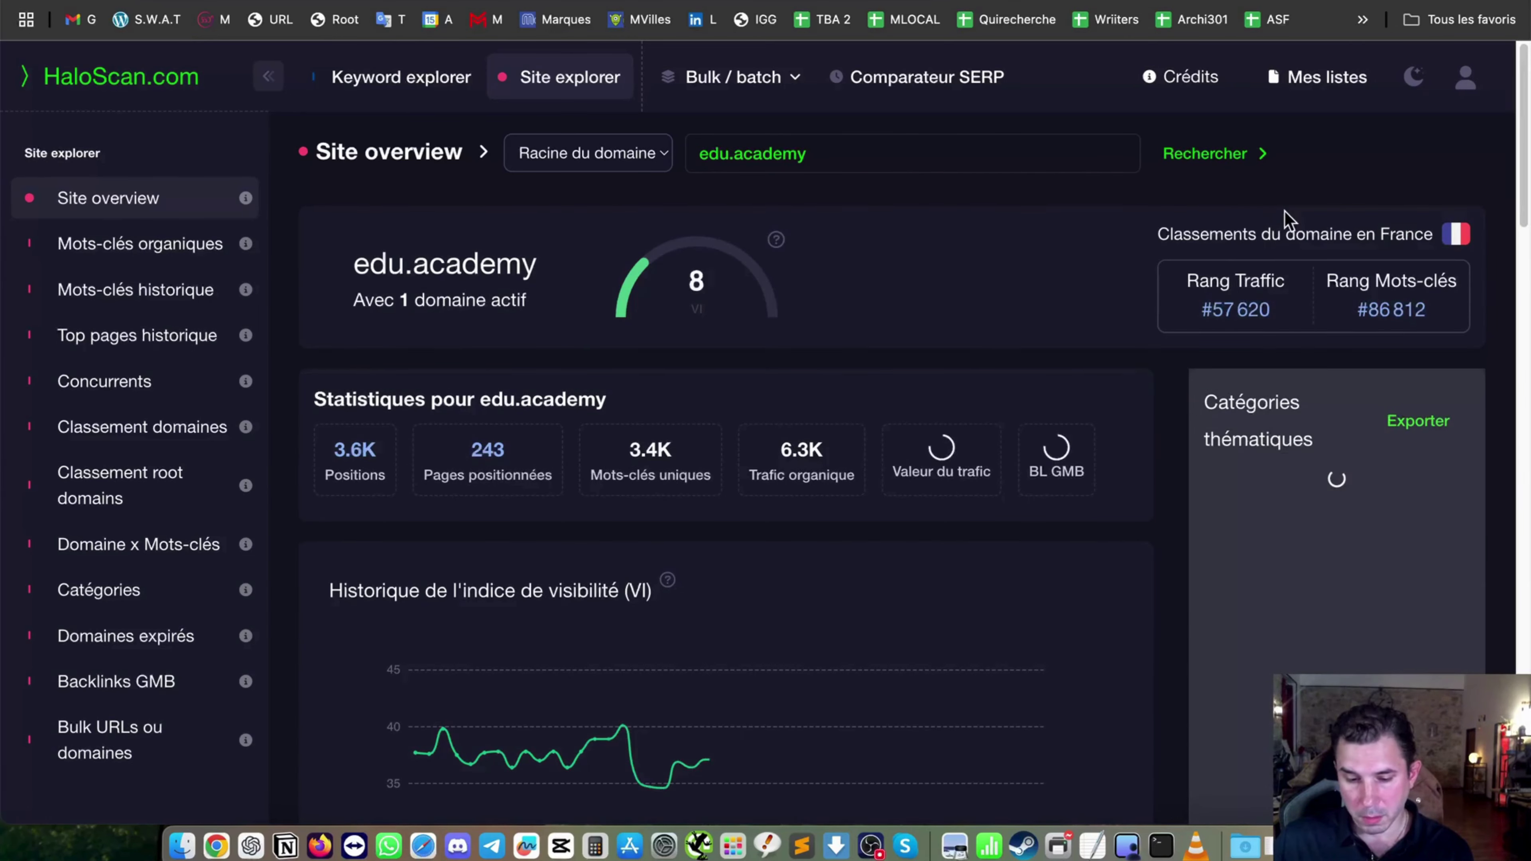
{"action": "scroll", "coordinate": [882, 315], "scroll_direction": "down", "scroll_amount": 2}
{"action": "left_click", "coordinate": [90, 266]}
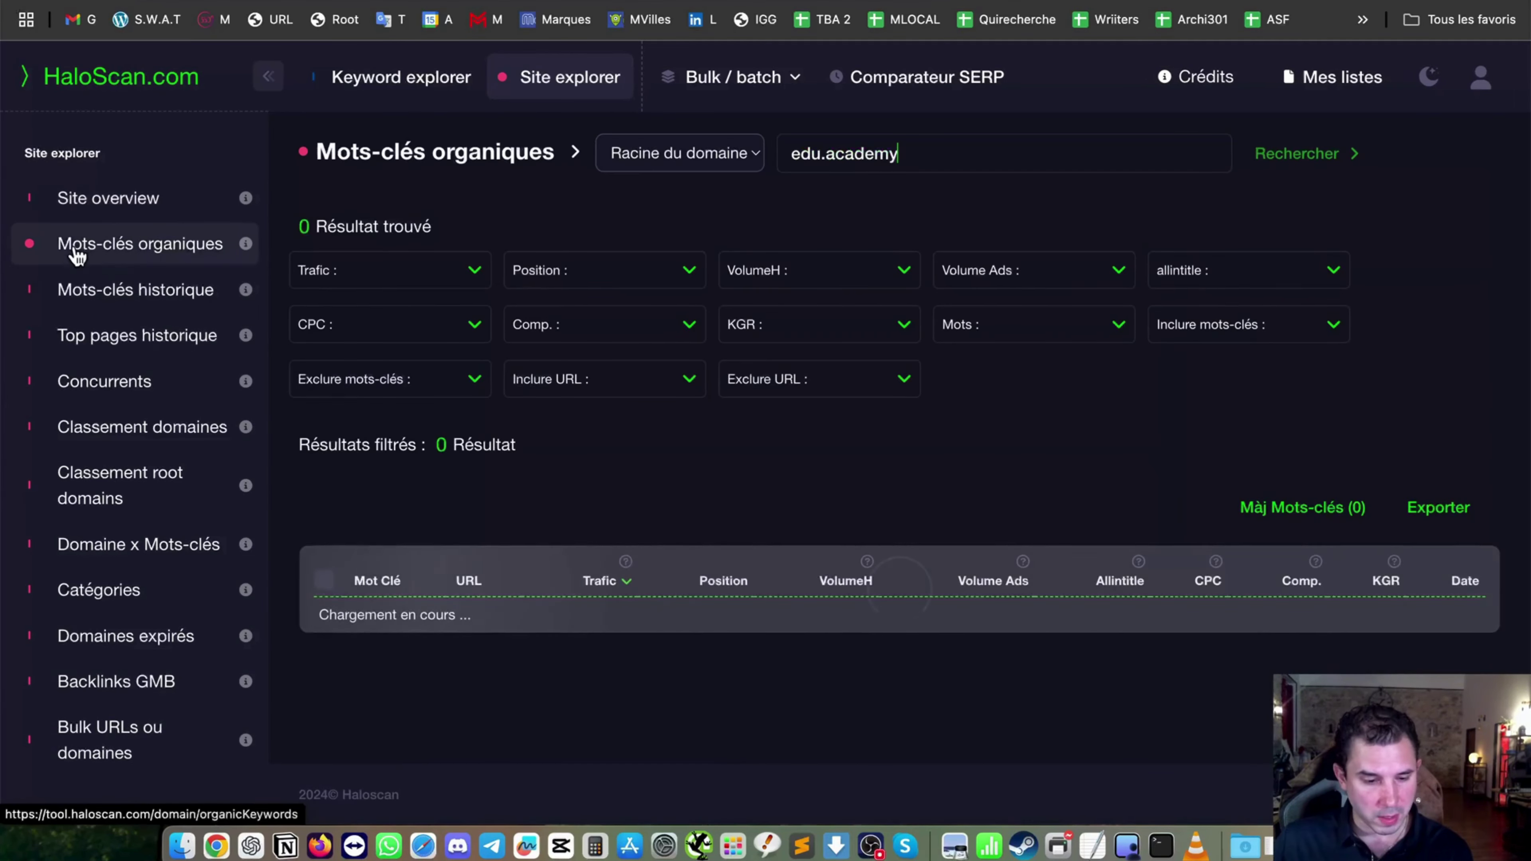
Examine the organic keywords of edu.academy, including the available filters and each keyword's URL, traffic and position
{"action": "scroll", "coordinate": [715, 228], "scroll_direction": "down", "scroll_amount": 2}
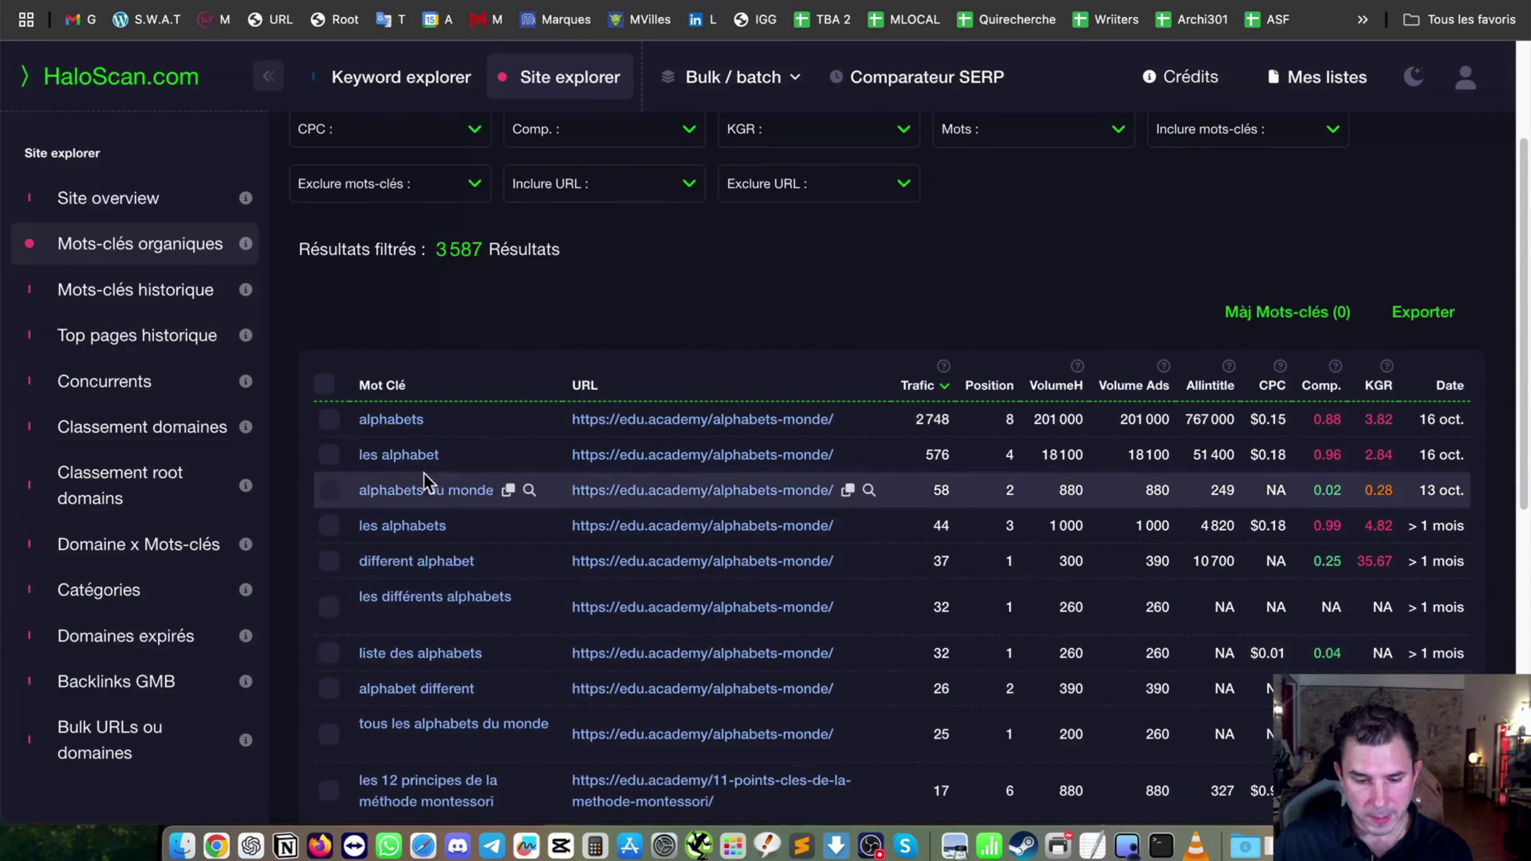
{"action": "scroll", "coordinate": [655, 404], "scroll_direction": "up", "scroll_amount": 3}
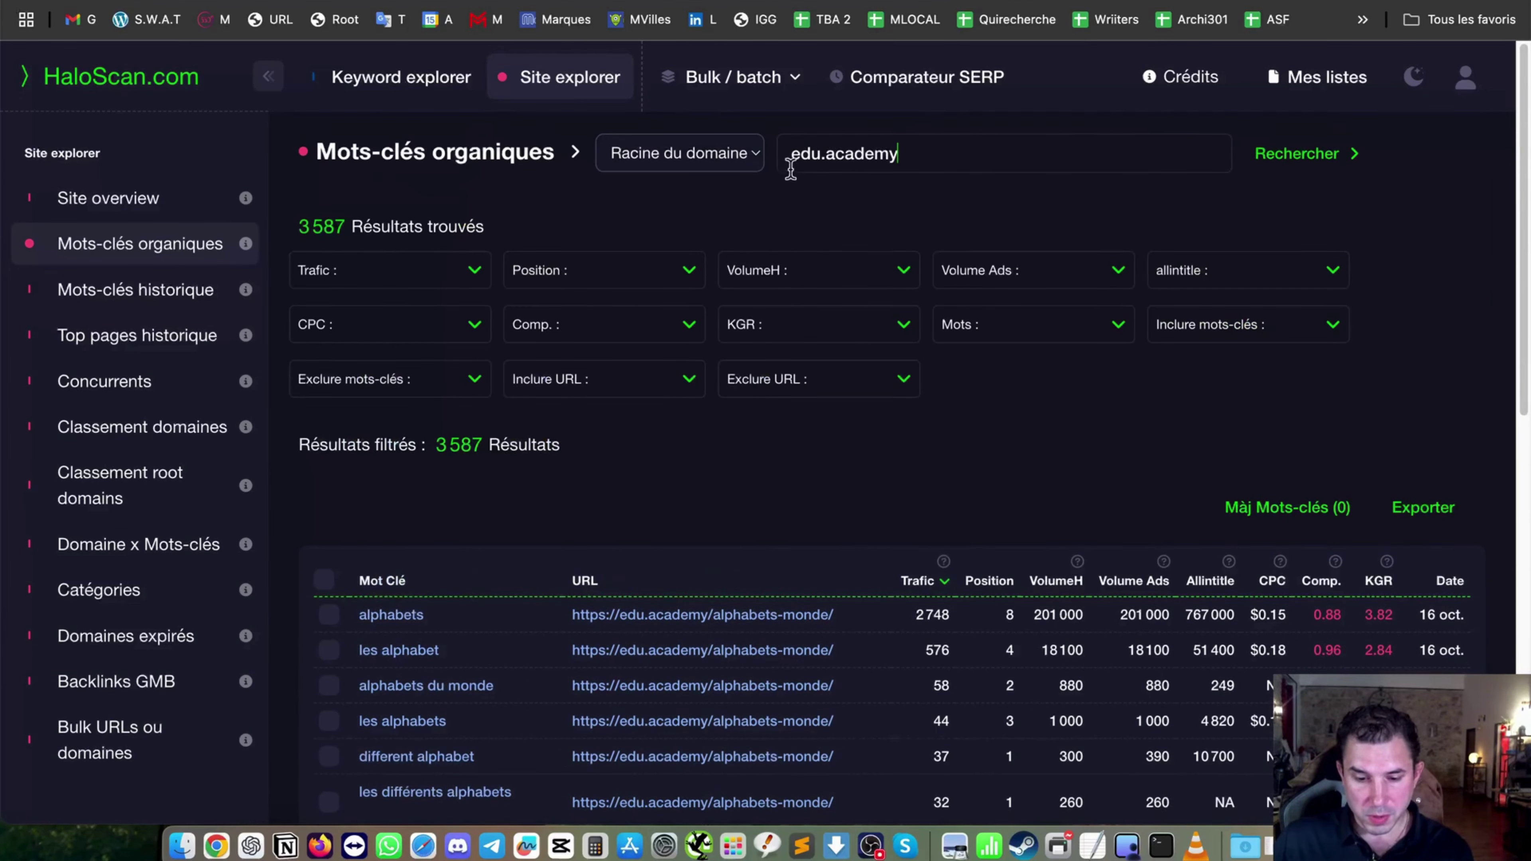
{"action": "scroll", "coordinate": [826, 214], "scroll_direction": "down", "scroll_amount": 4}
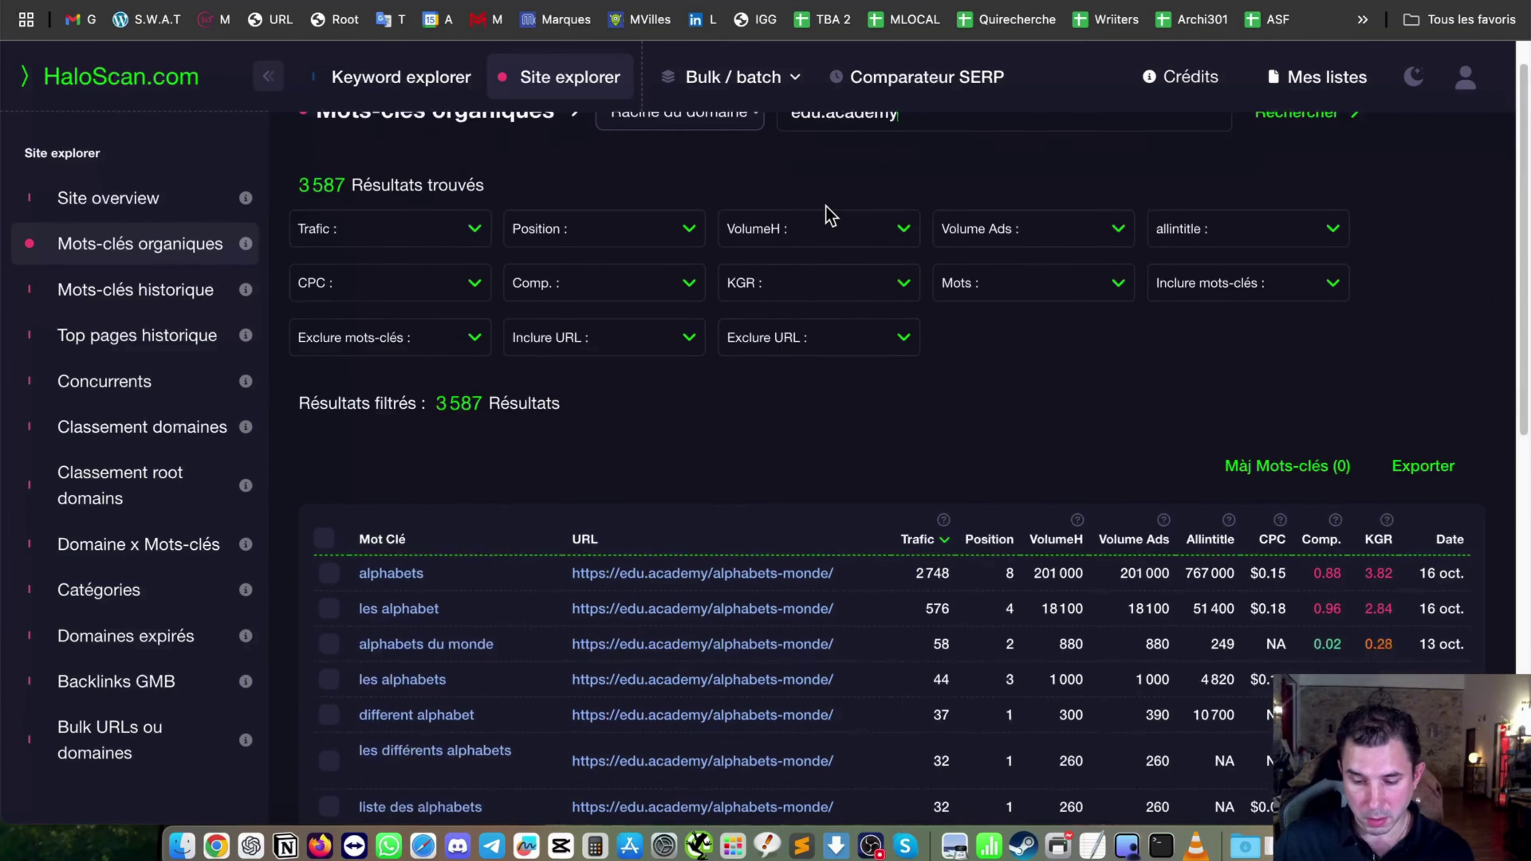
{"action": "scroll", "coordinate": [784, 222], "scroll_direction": "up", "scroll_amount": 4}
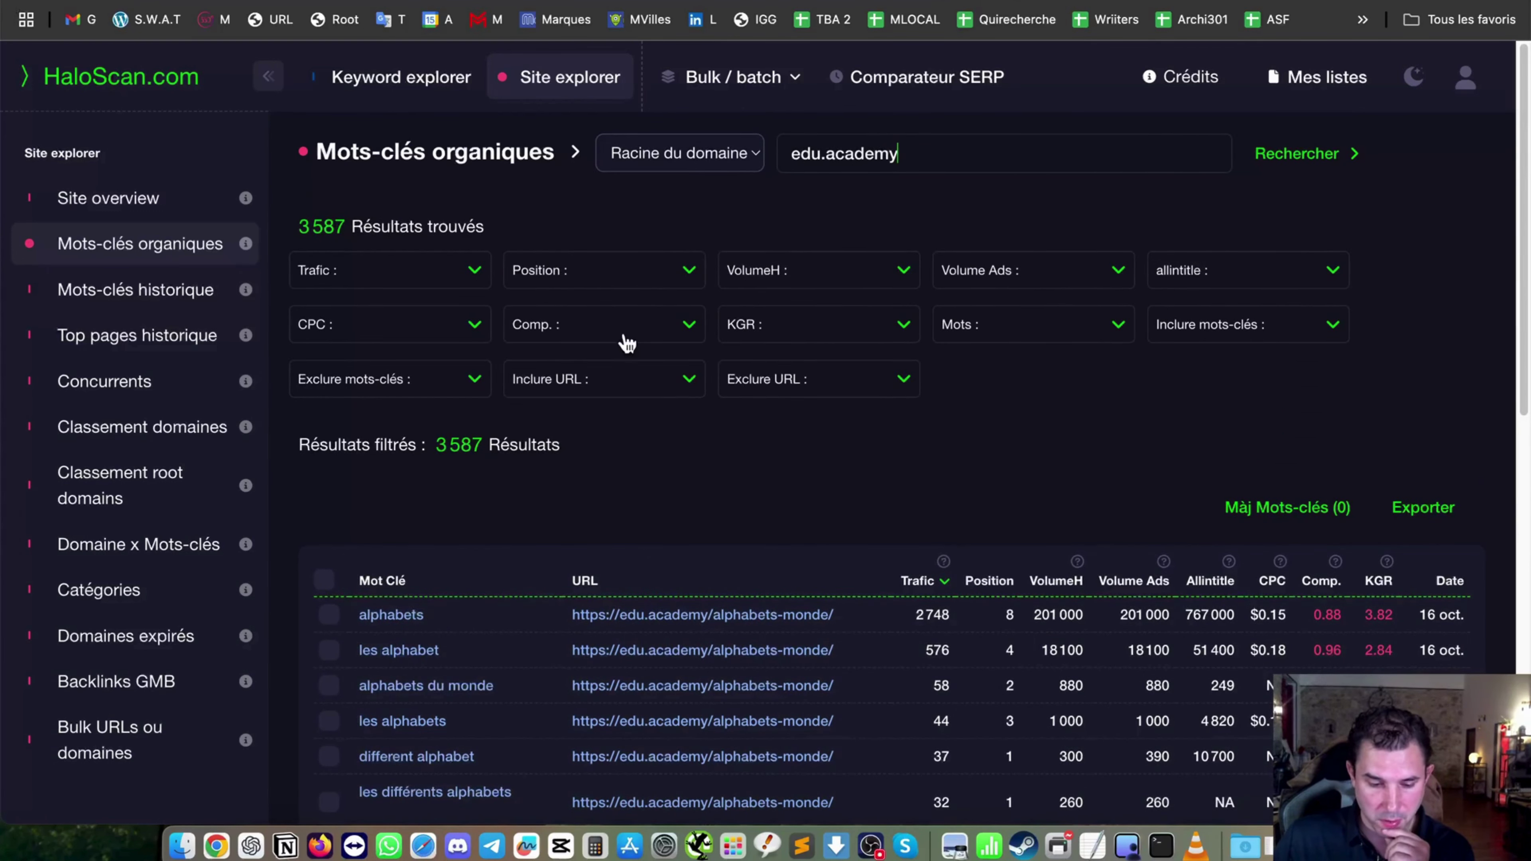
{"action": "scroll", "coordinate": [627, 343], "scroll_direction": "down", "scroll_amount": 4}
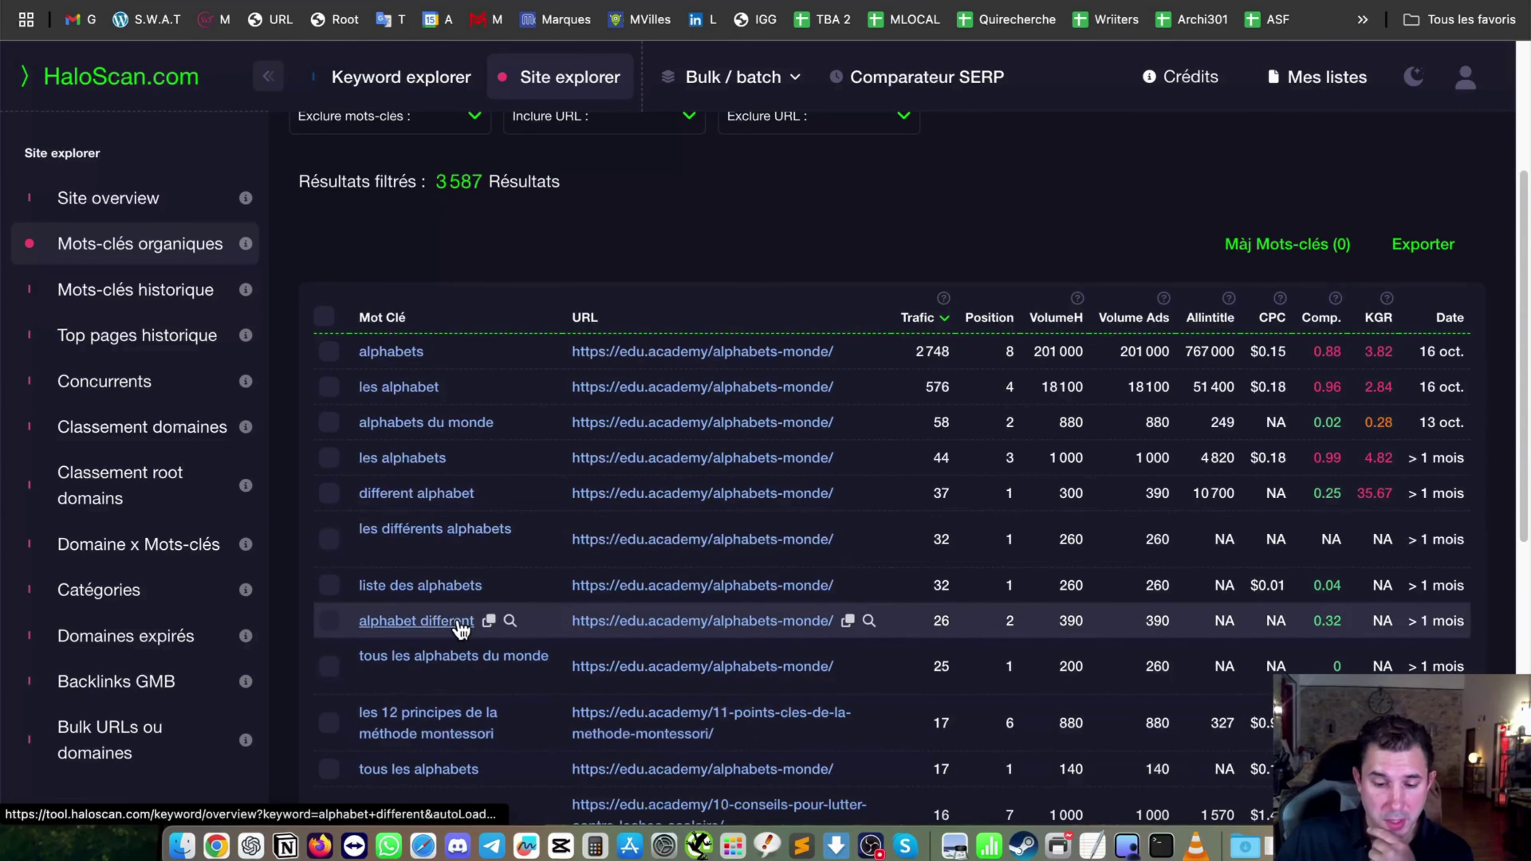
{"action": "scroll", "coordinate": [835, 534], "scroll_direction": "up", "scroll_amount": 1}
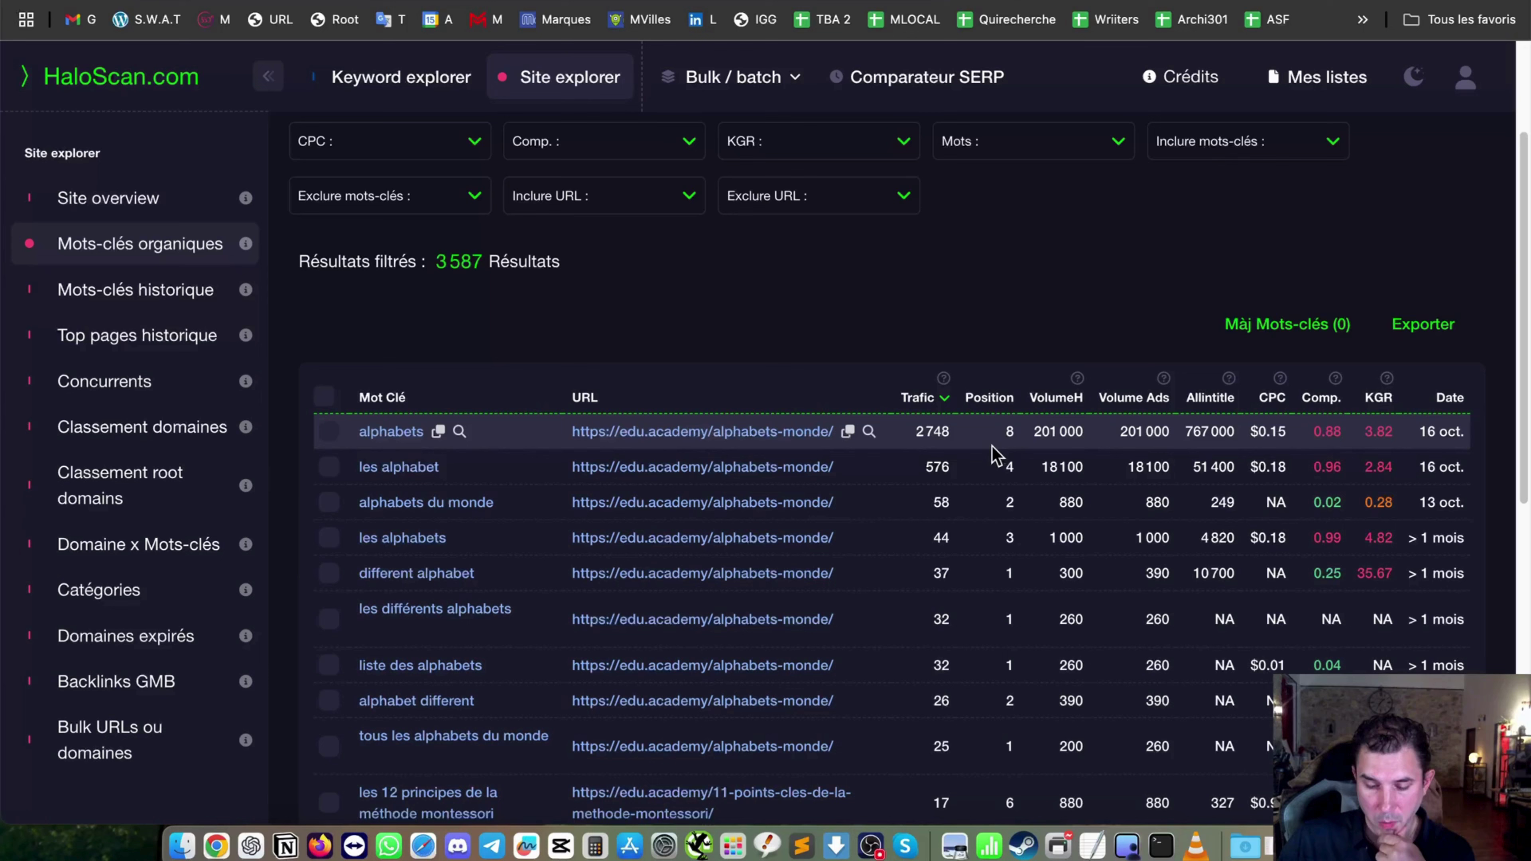
{"action": "scroll", "coordinate": [373, 438], "scroll_direction": "down", "scroll_amount": 1}
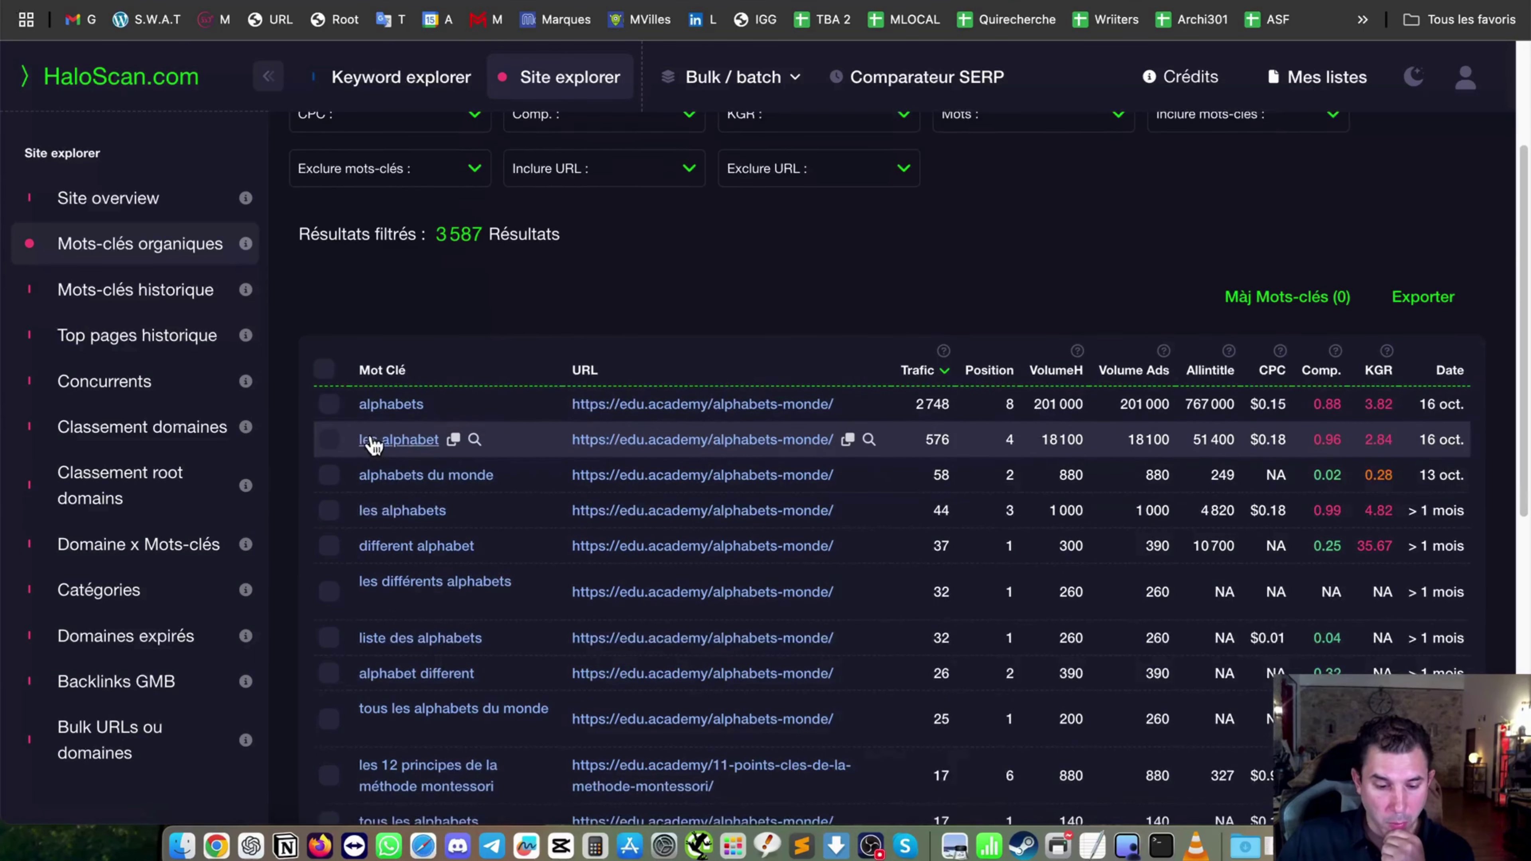
Select only the first six organic keywords, from "alphabets" through "les différents alphabets"
{"action": "left_click", "coordinate": [325, 384]}
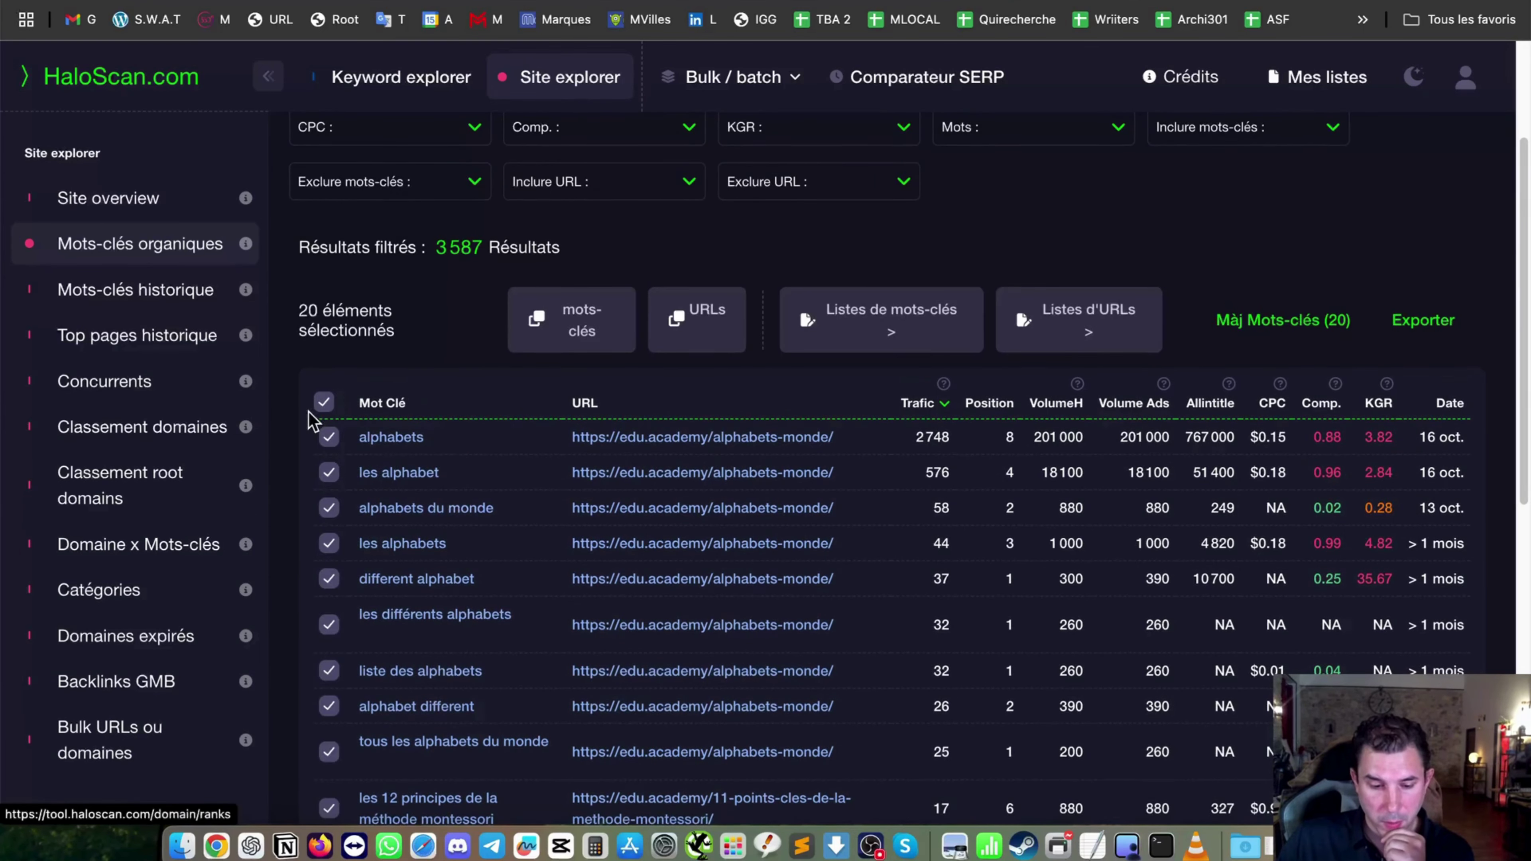
{"action": "left_click", "coordinate": [324, 403]}
{"action": "left_click", "coordinate": [328, 419]}
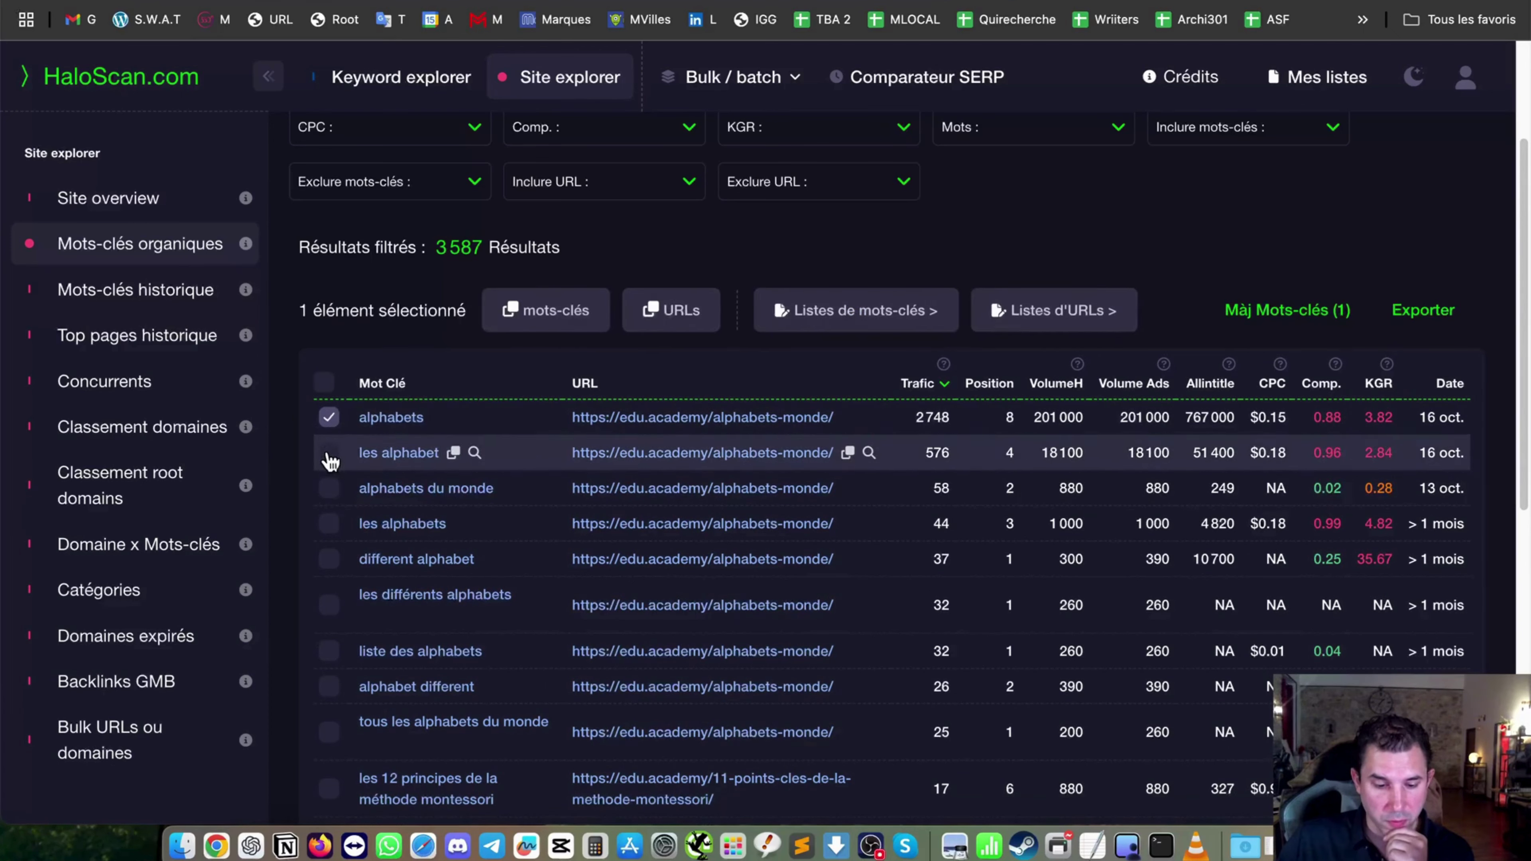
{"action": "left_click", "coordinate": [329, 453]}
{"action": "left_click", "coordinate": [329, 488]}
{"action": "left_click", "coordinate": [329, 523]}
{"action": "left_click", "coordinate": [328, 559]}
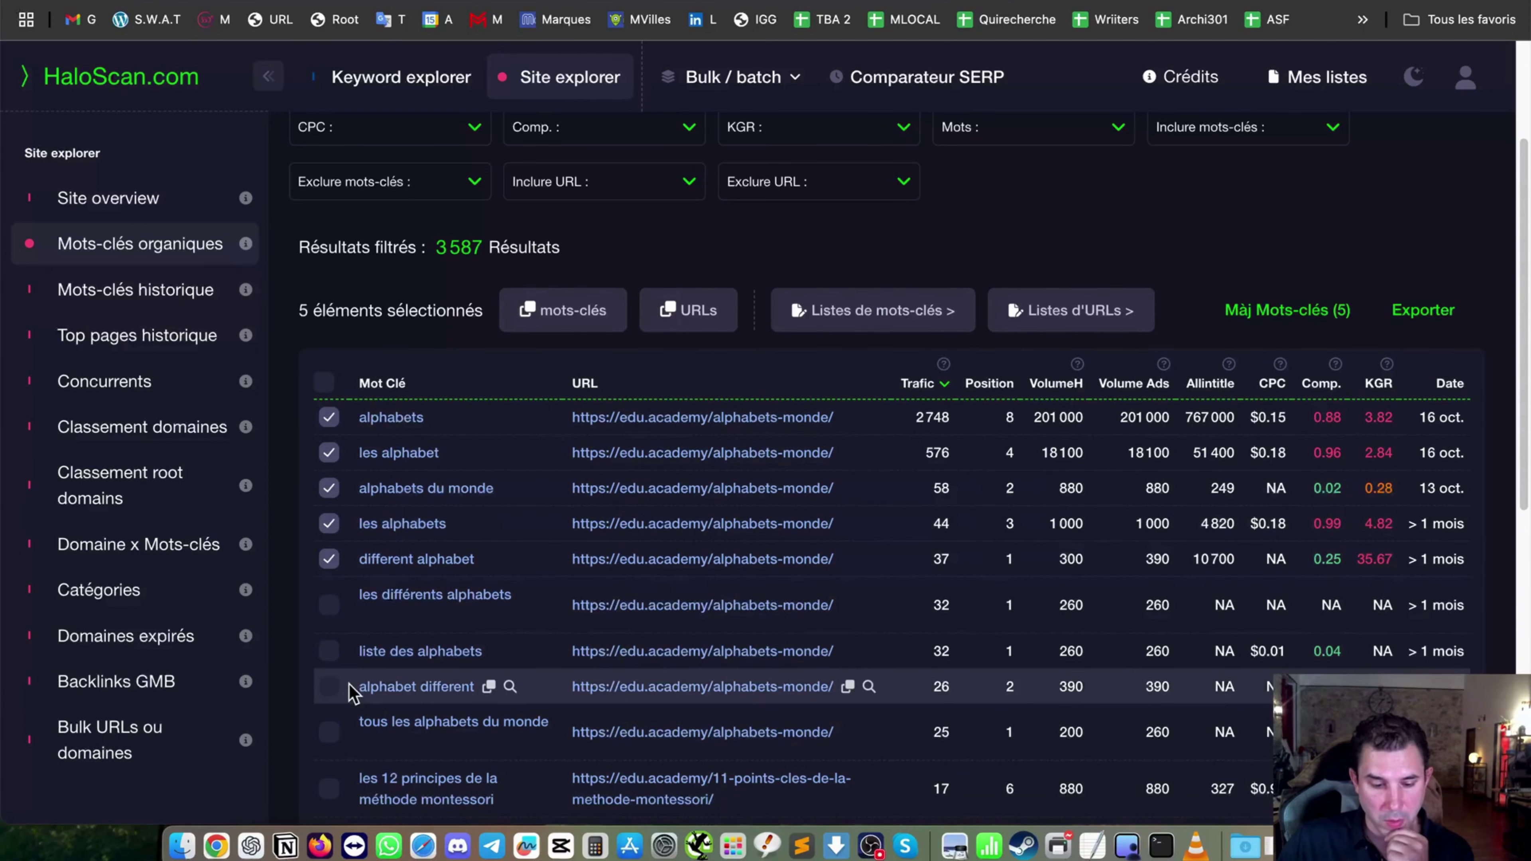
{"action": "left_click", "coordinate": [329, 605]}
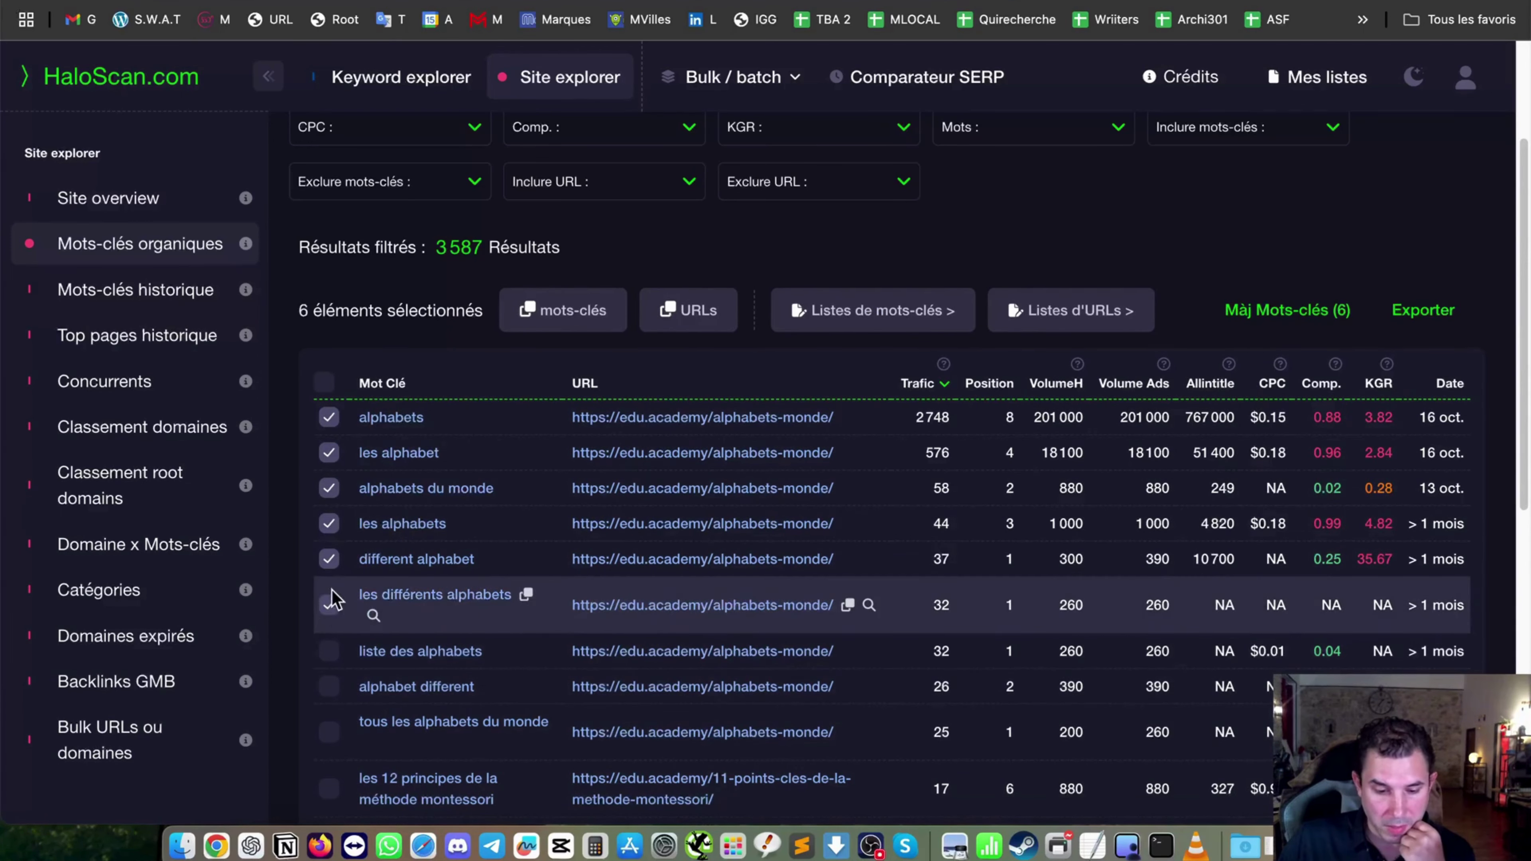
Save the six selected keywords as a new keyword list named "alphabet"
{"action": "left_click", "coordinate": [843, 326]}
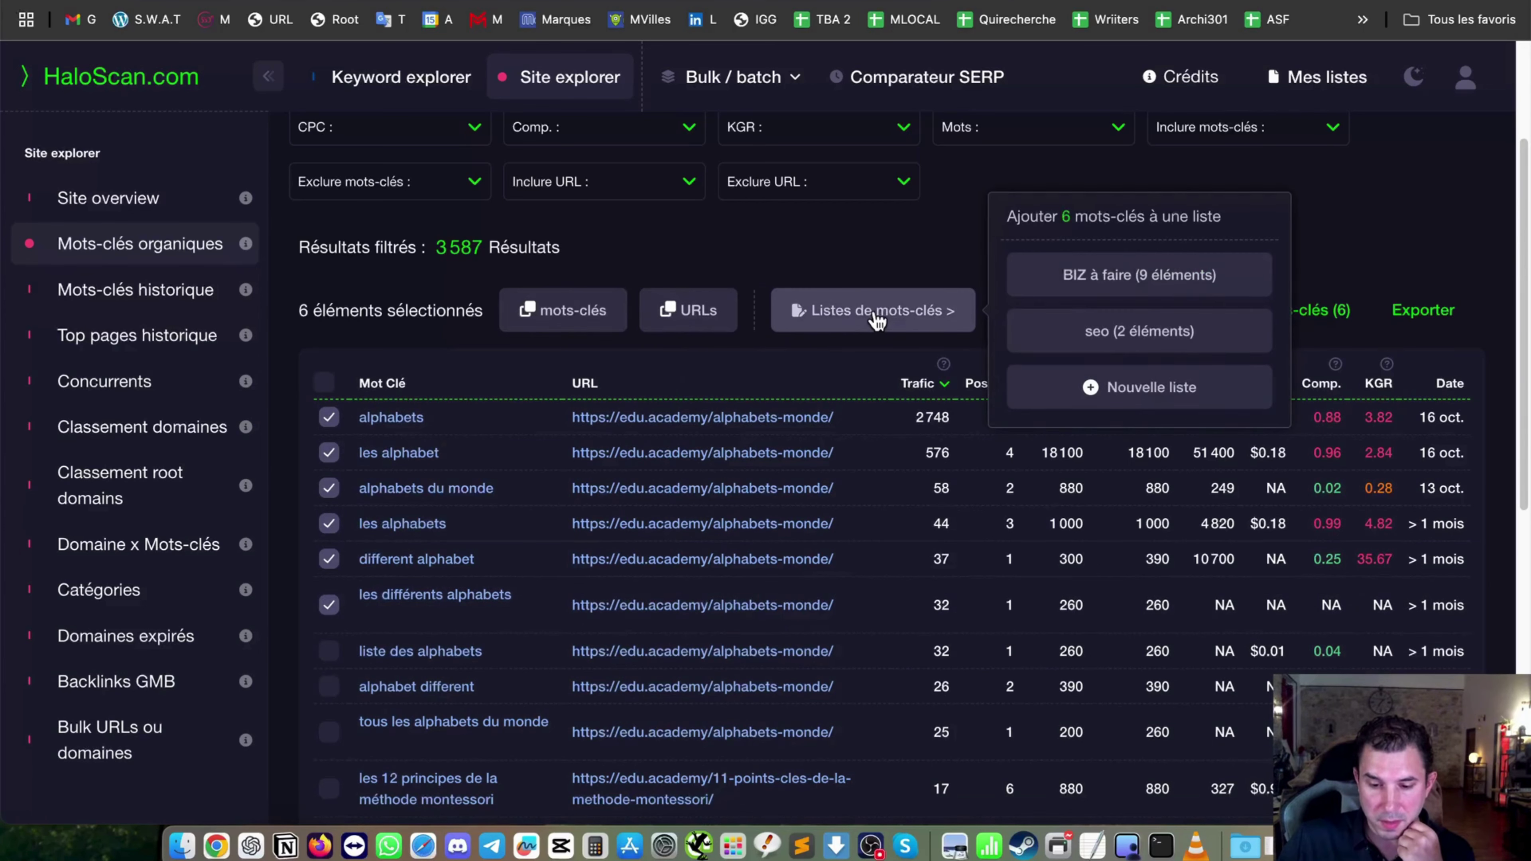
{"action": "left_click", "coordinate": [1032, 387]}
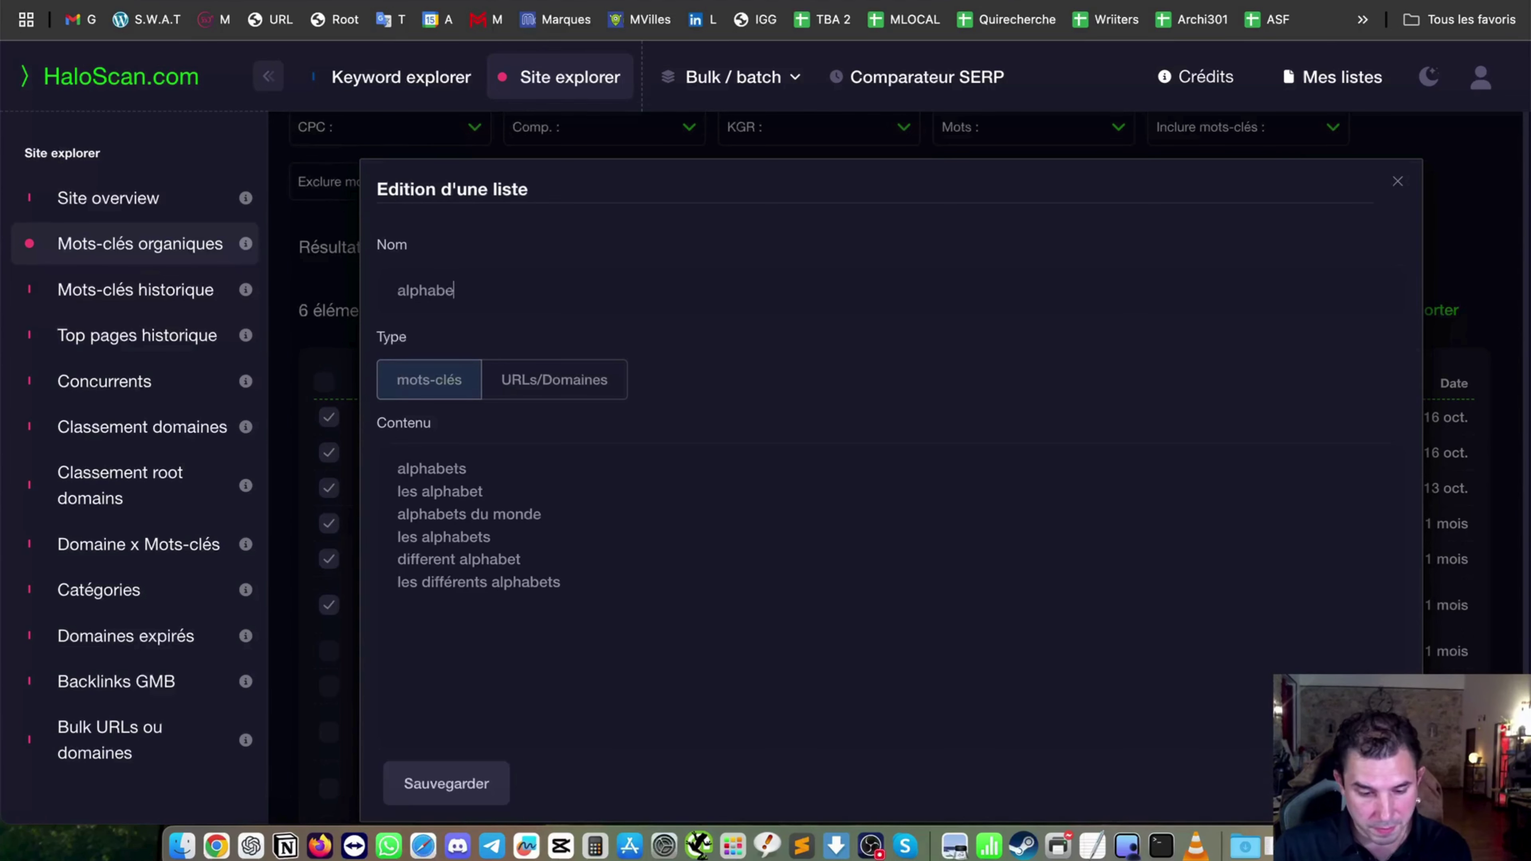
{"action": "left_click", "coordinate": [461, 792]}
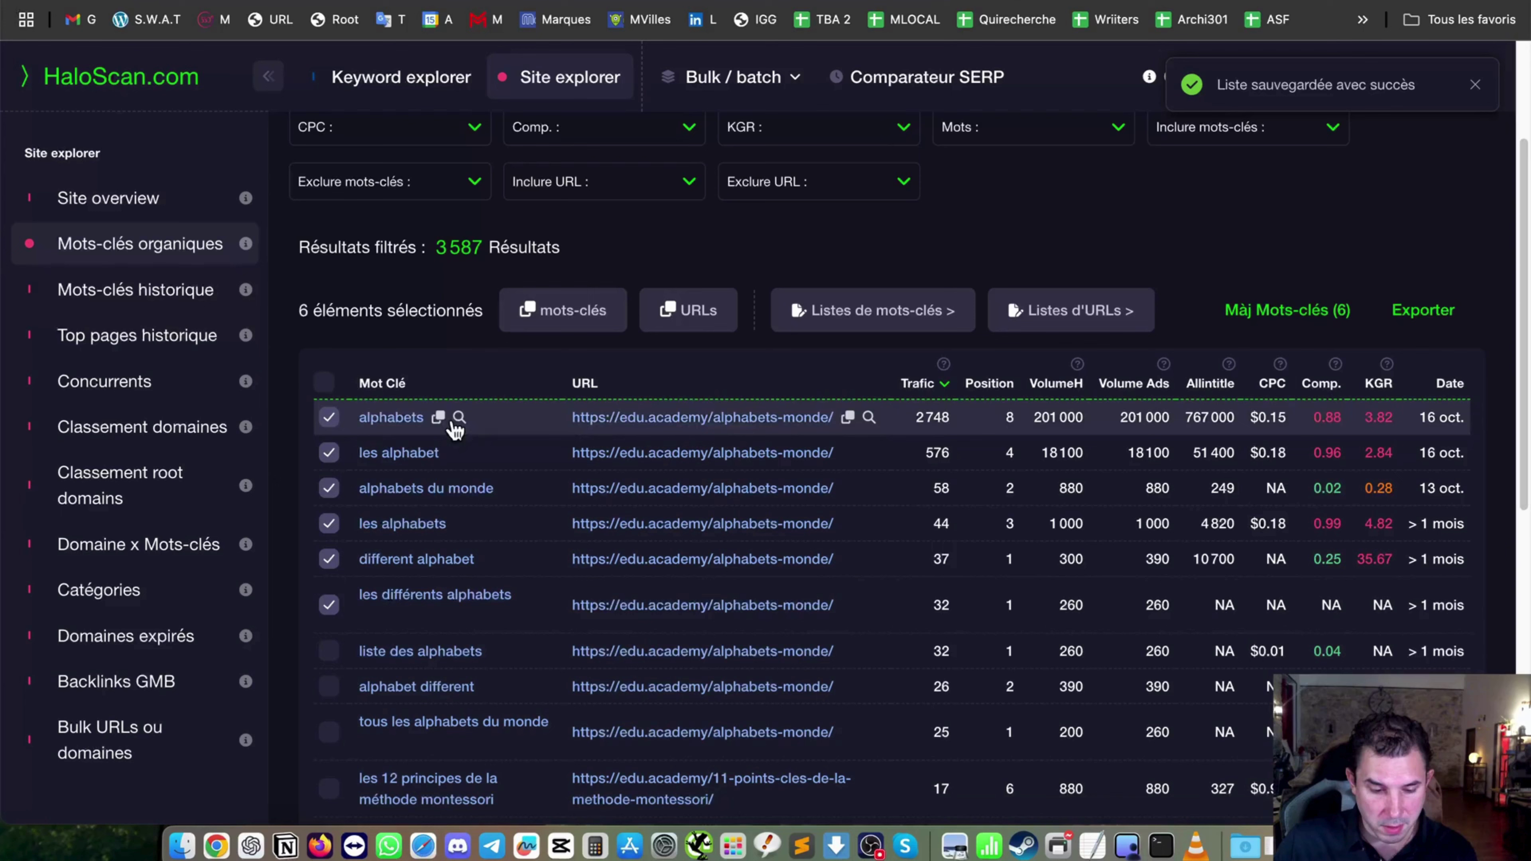
Clear the keyword selection and open the historical top pages report for edu.academy
{"action": "left_click", "coordinate": [325, 384]}
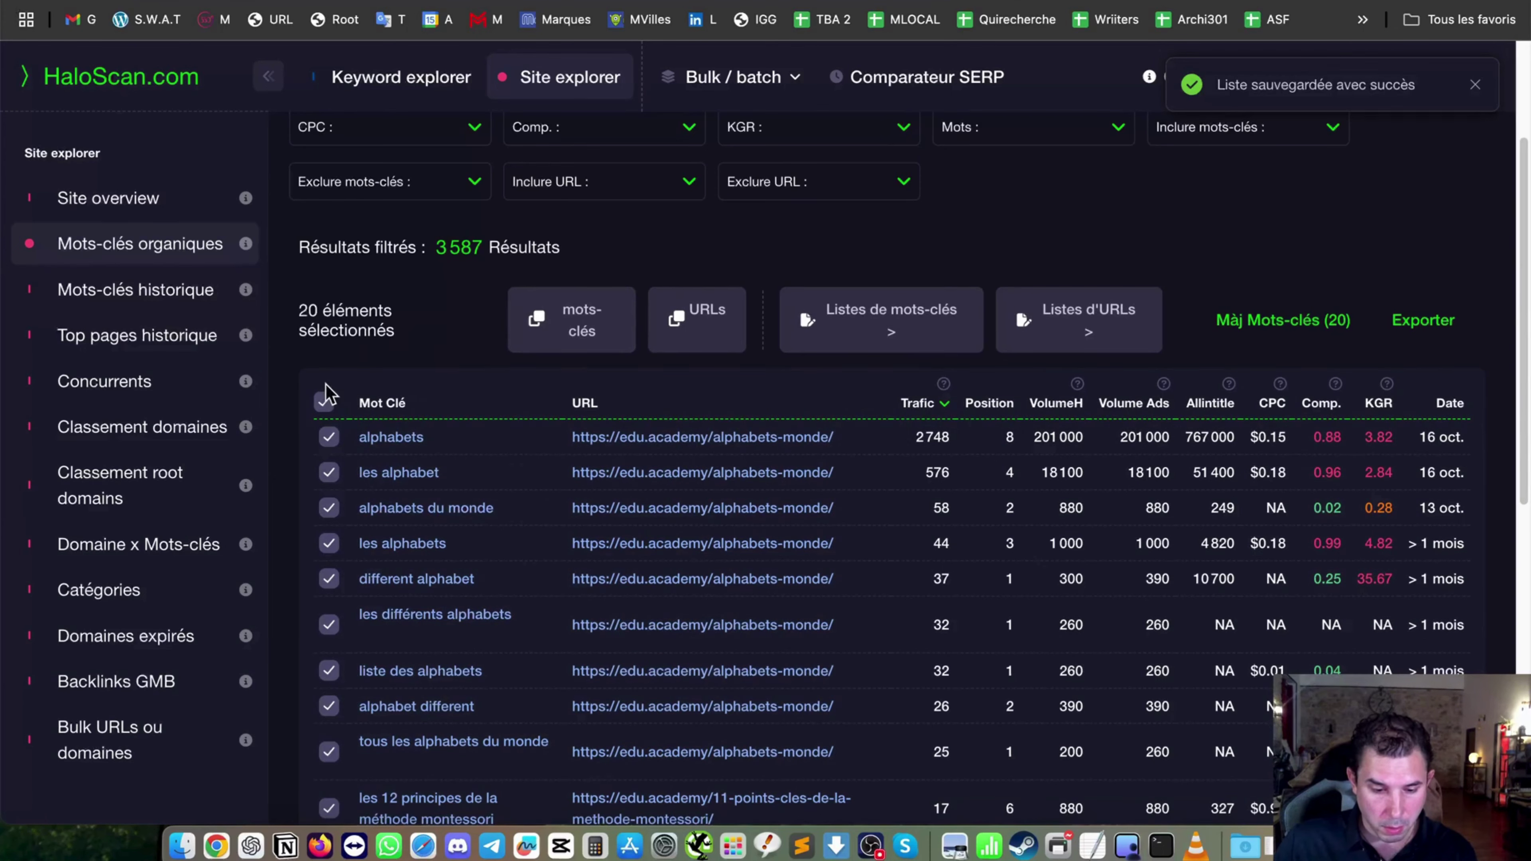
{"action": "left_click", "coordinate": [326, 403]}
{"action": "scroll", "coordinate": [899, 445], "scroll_direction": "down", "scroll_amount": 5}
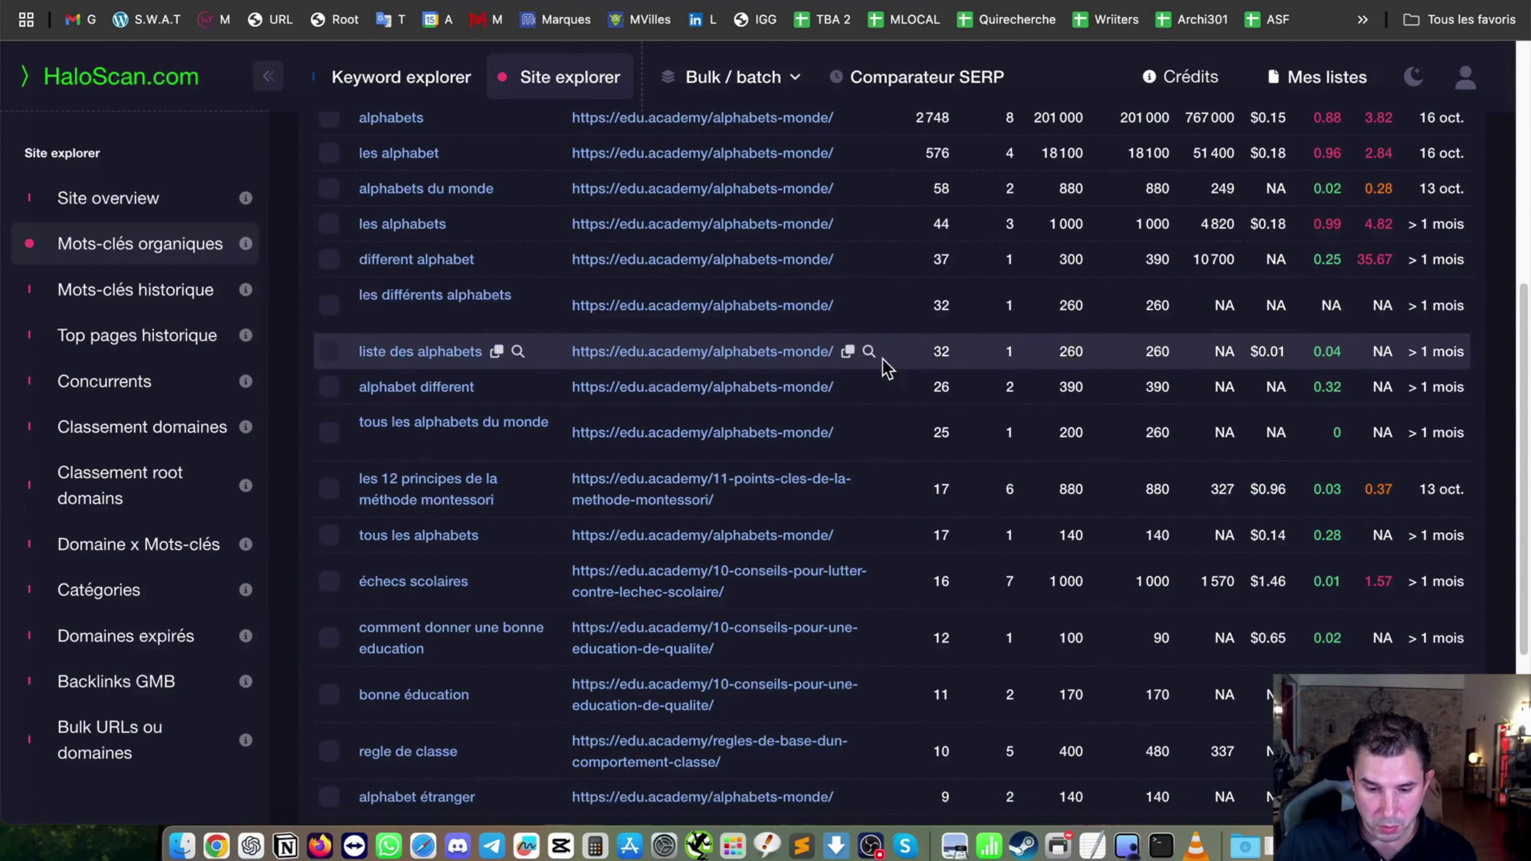
{"action": "left_click", "coordinate": [138, 338]}
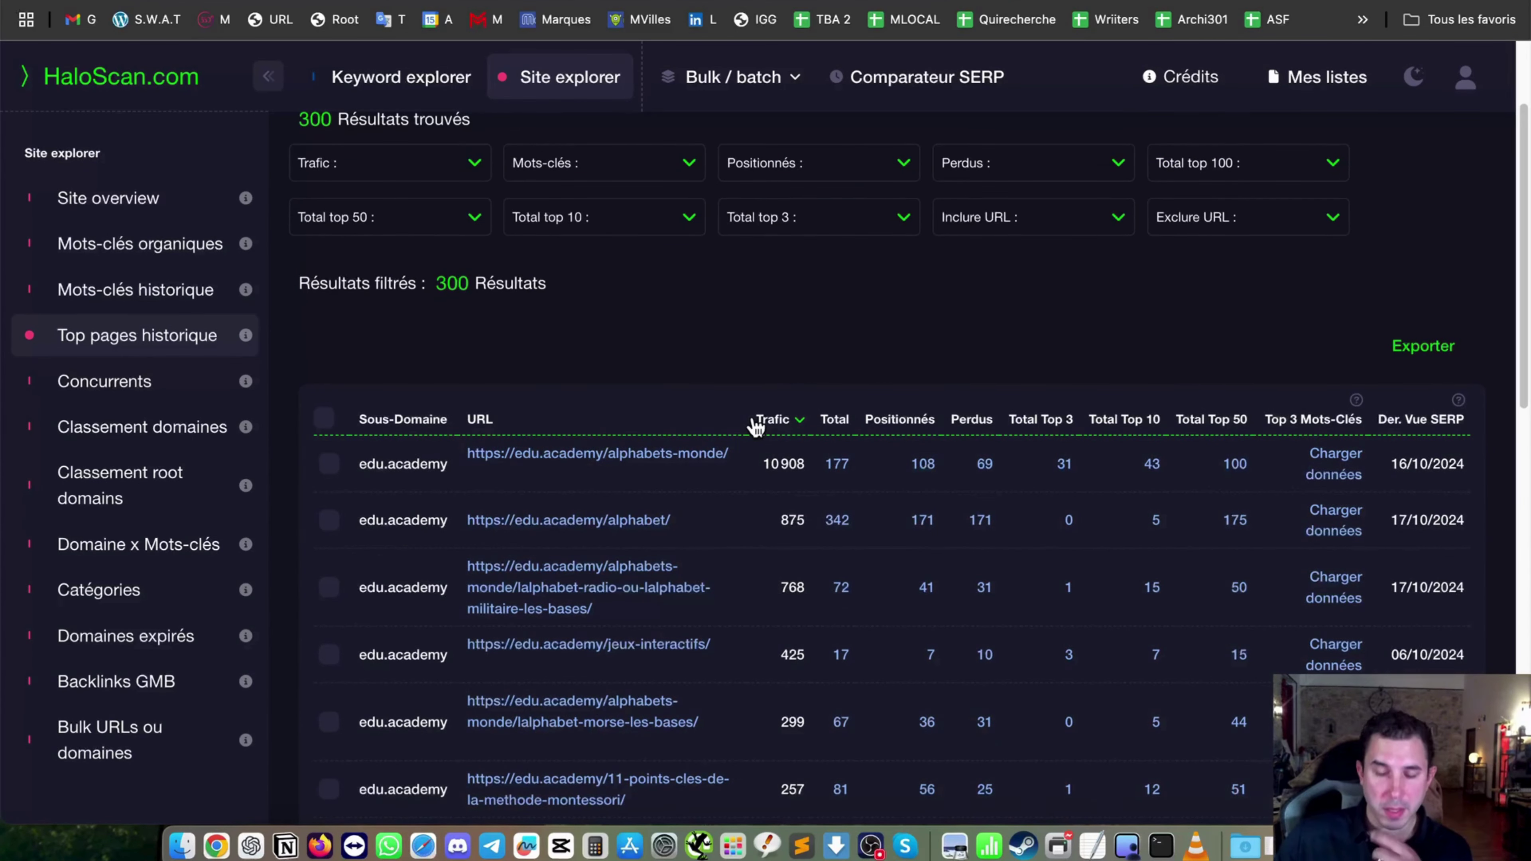
Select the first five top pages of edu.academy, from /alphabets-monde/ through the /lalphabet-morse-les-bases/ page
{"action": "left_click", "coordinate": [328, 467]}
{"action": "left_click", "coordinate": [328, 519]}
{"action": "left_click", "coordinate": [328, 588]}
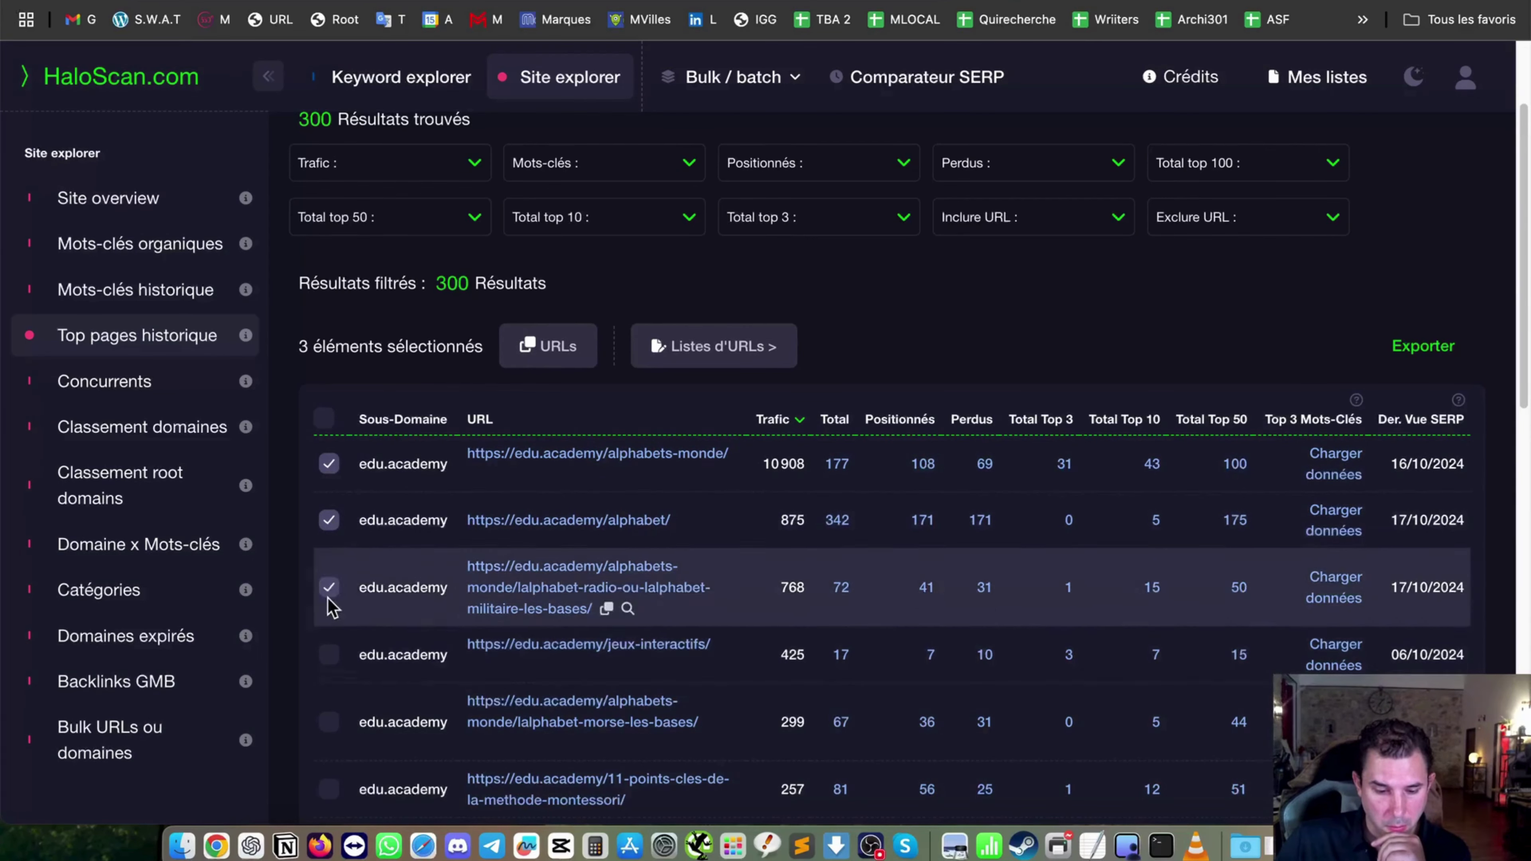
{"action": "left_click", "coordinate": [329, 654]}
{"action": "left_click", "coordinate": [329, 722]}
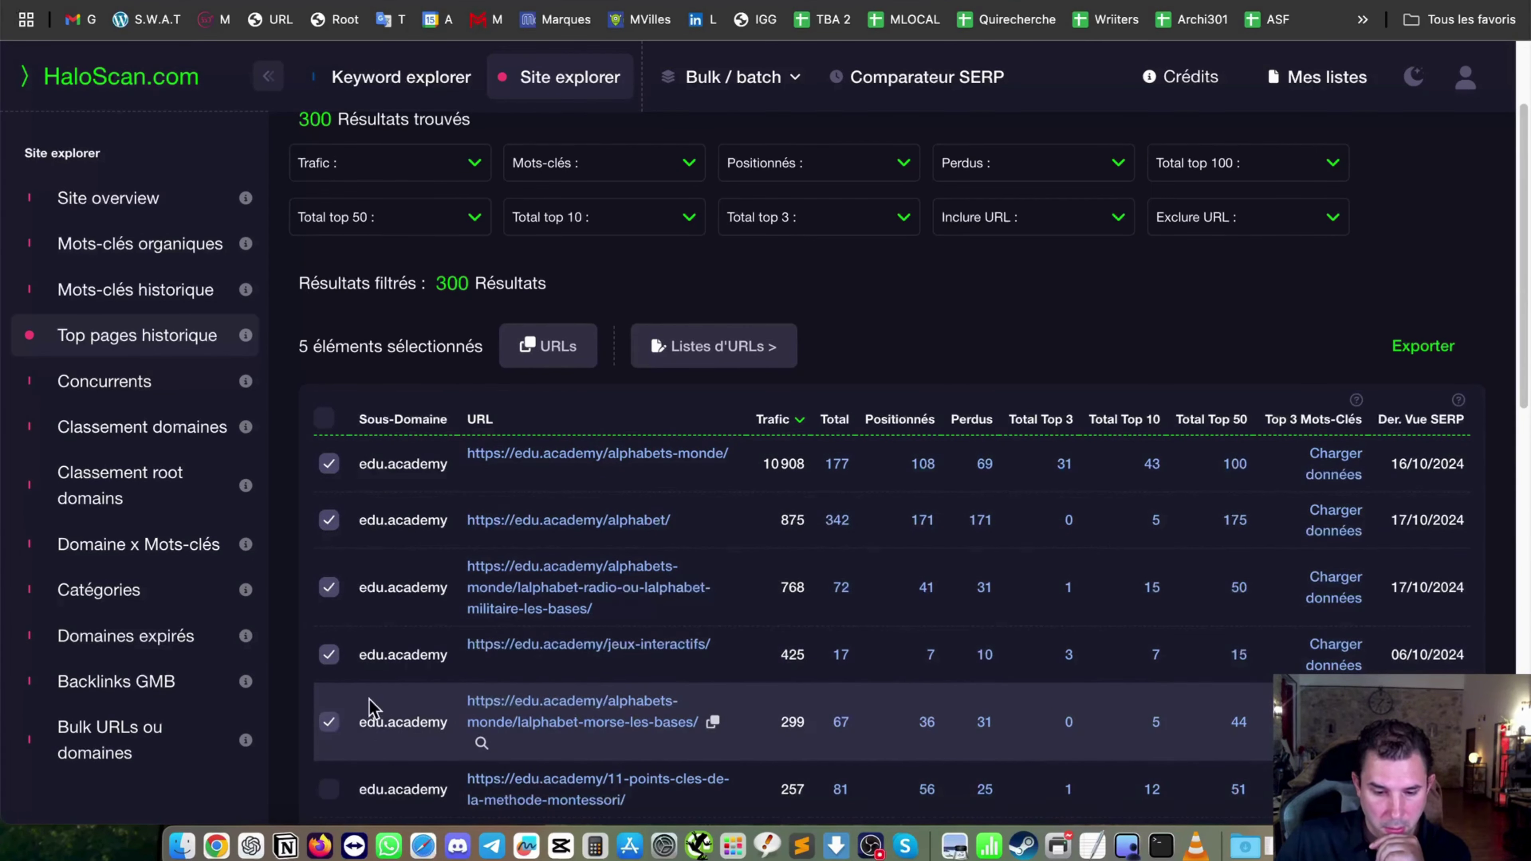
Save the five selected URLs as a new URLs/Domaines list named "url edu.academy"
{"action": "left_click", "coordinate": [702, 344]}
{"action": "left_click", "coordinate": [923, 364]}
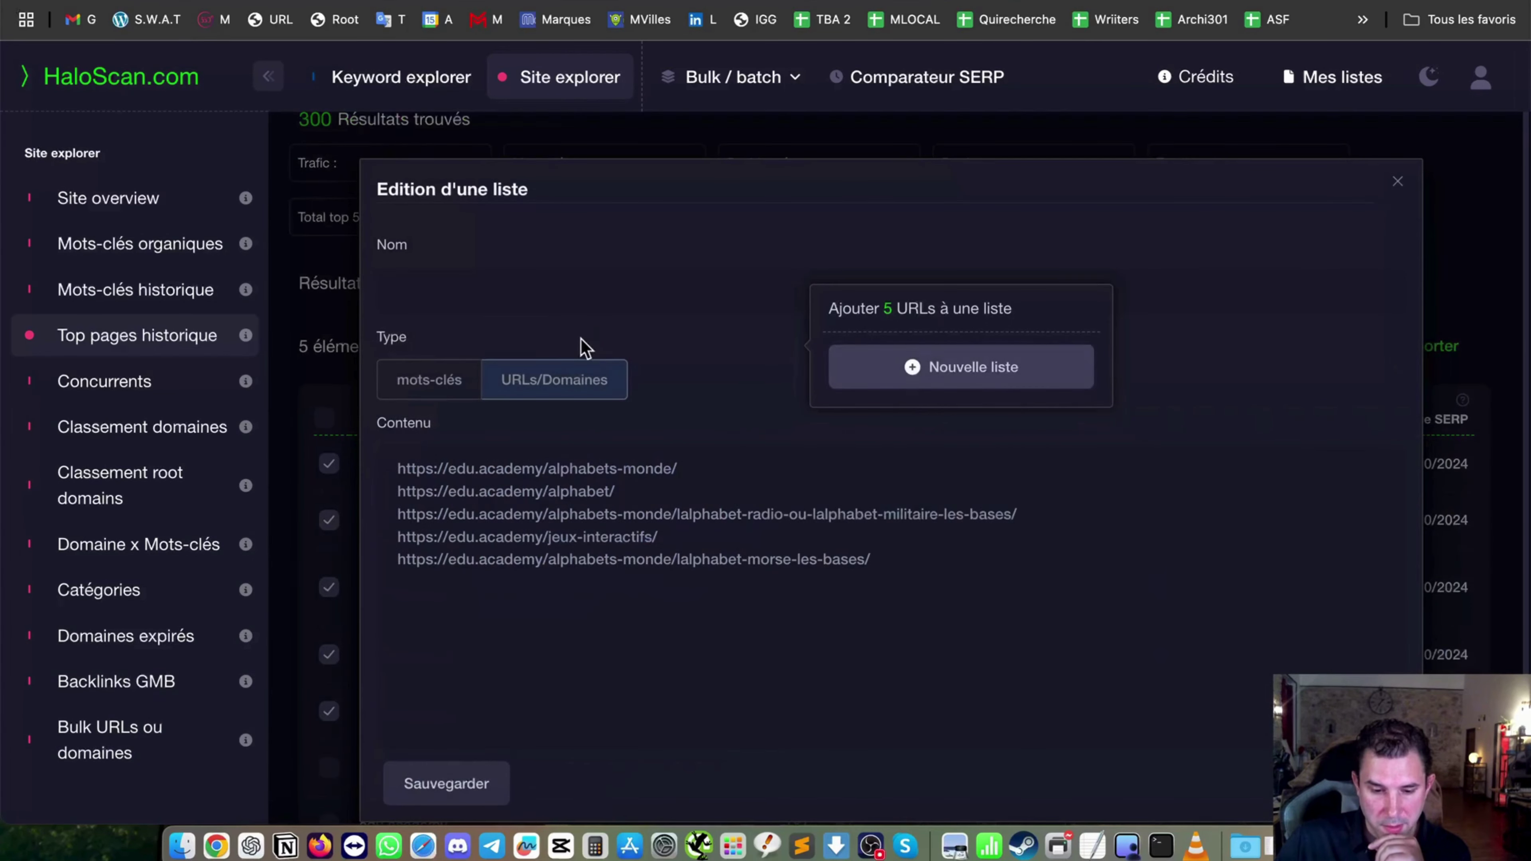
{"action": "left_click", "coordinate": [495, 296]}
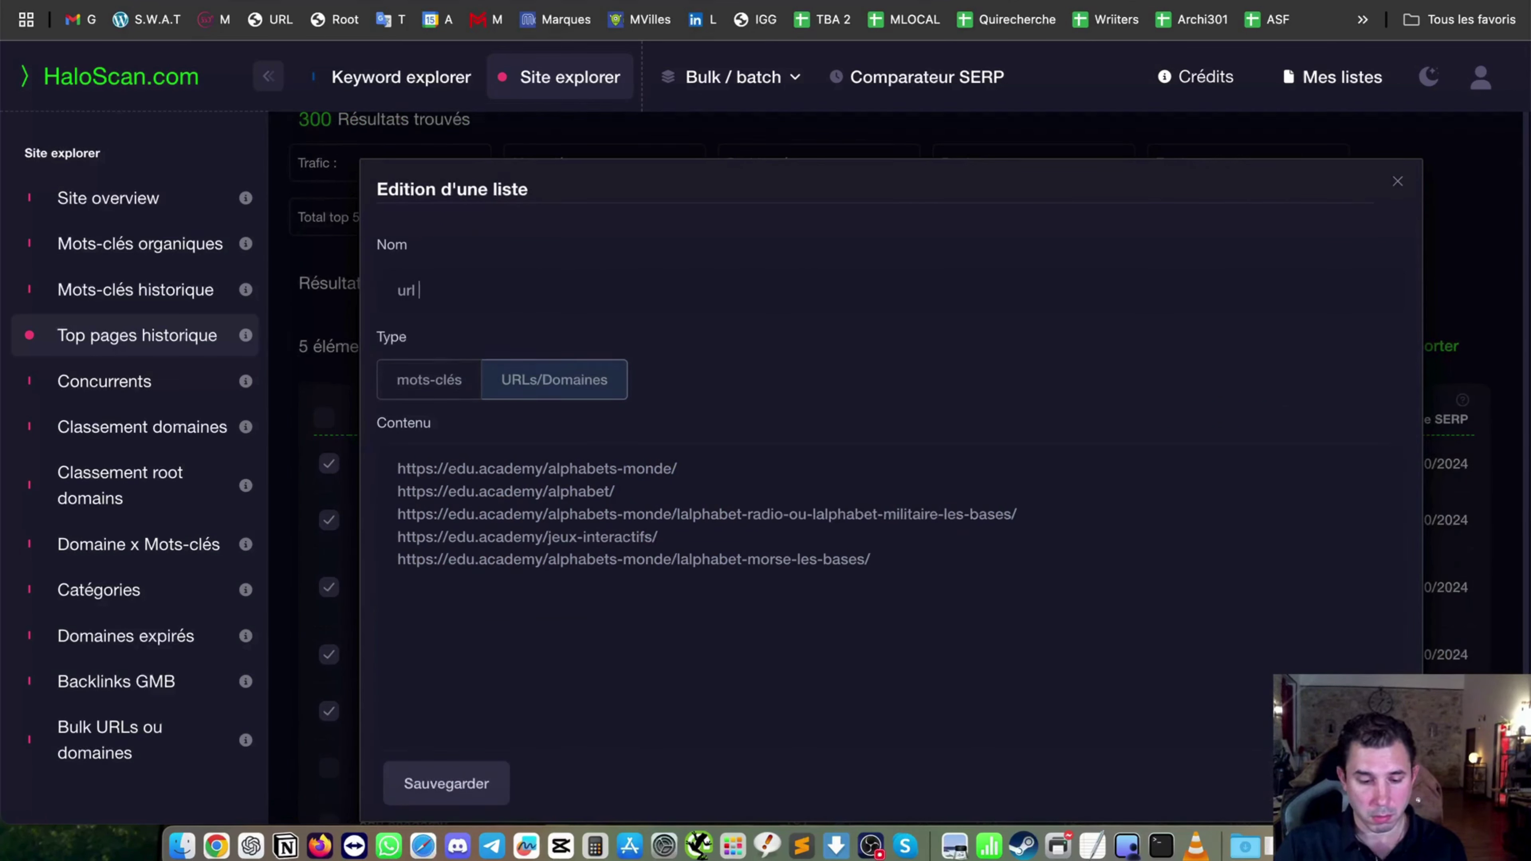
{"action": "type", "text": "url edu.aca"}
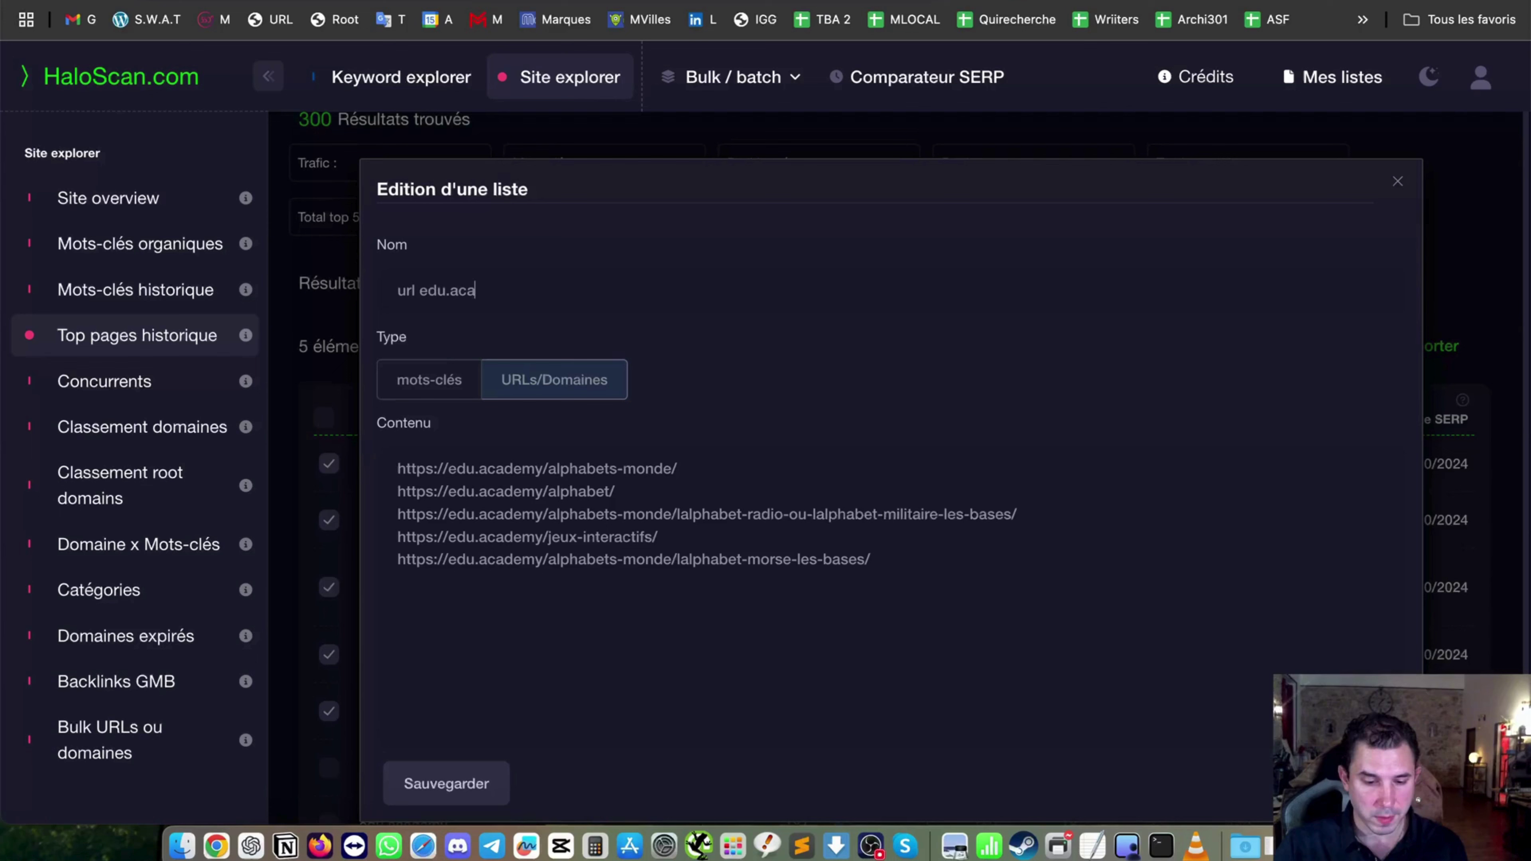
{"action": "type", "text": "demy"}
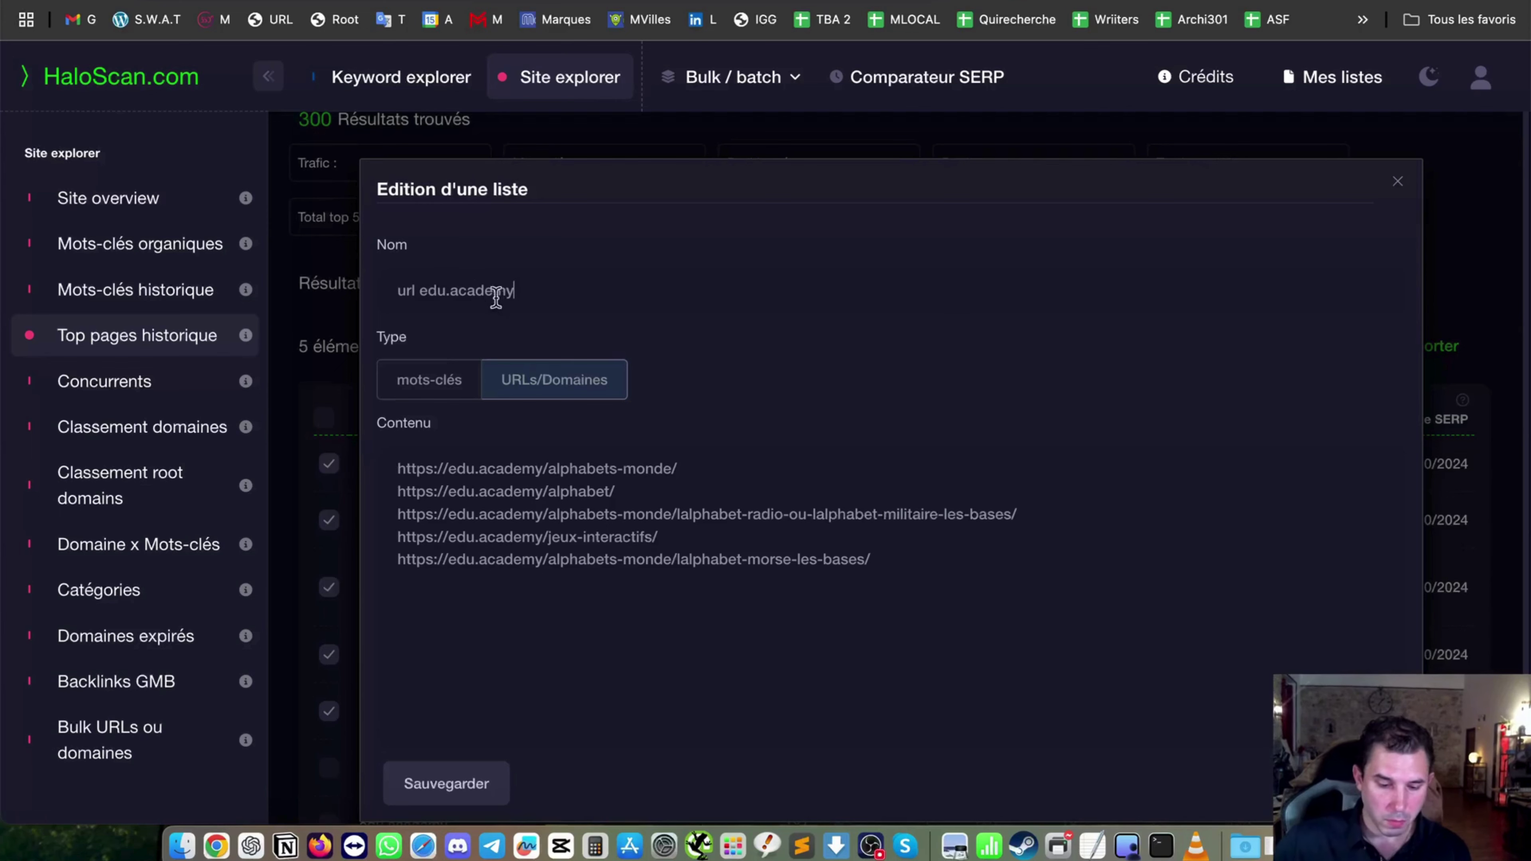
{"action": "left_click", "coordinate": [469, 784]}
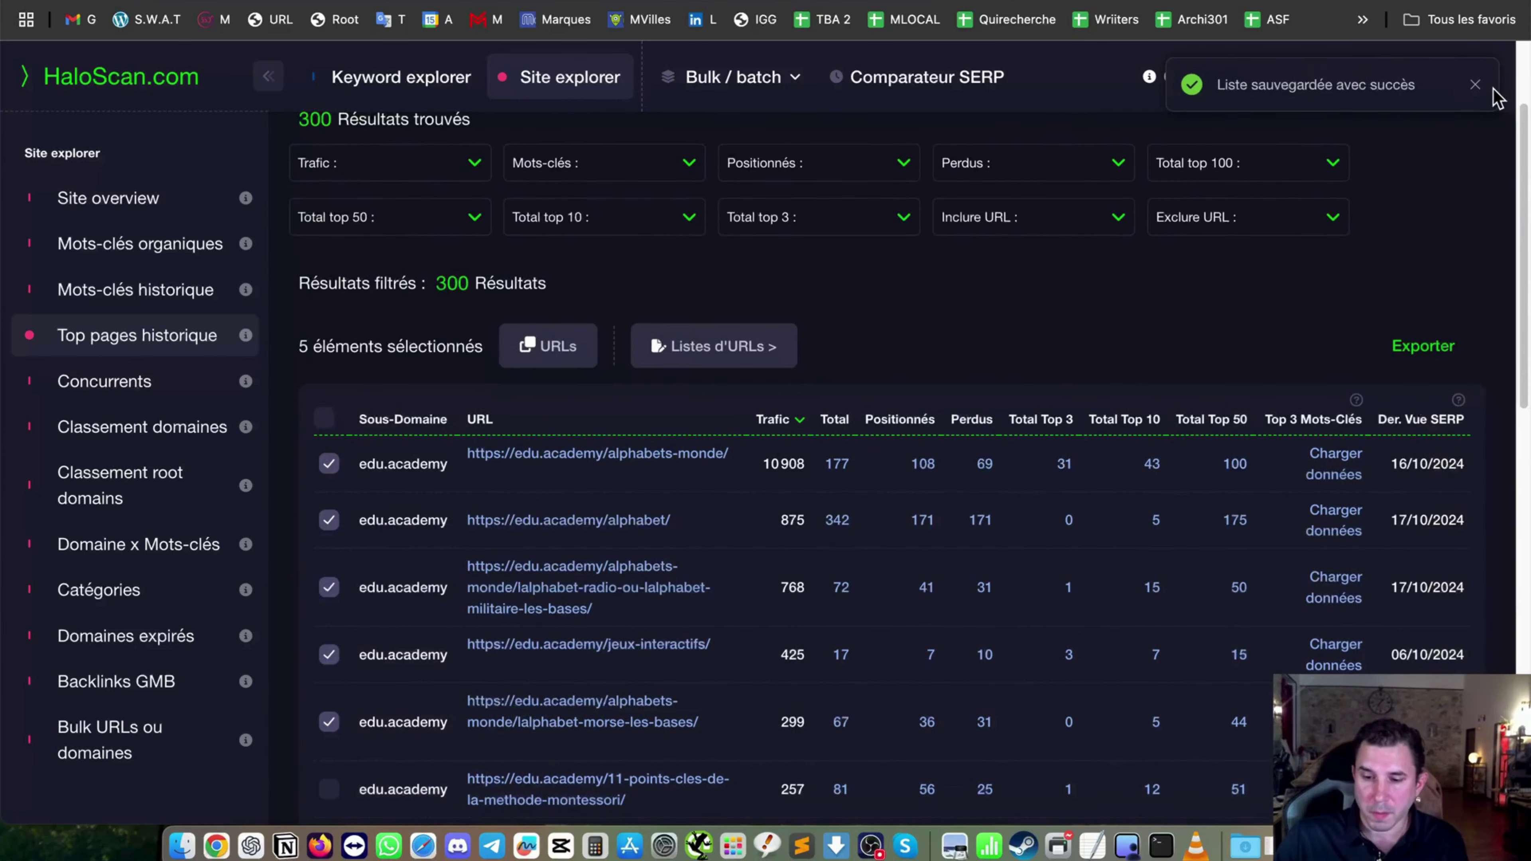
Open the saved lists and check the type and number of elements of the "alphabet" list
{"action": "left_click", "coordinate": [1478, 94]}
{"action": "left_click", "coordinate": [1317, 85]}
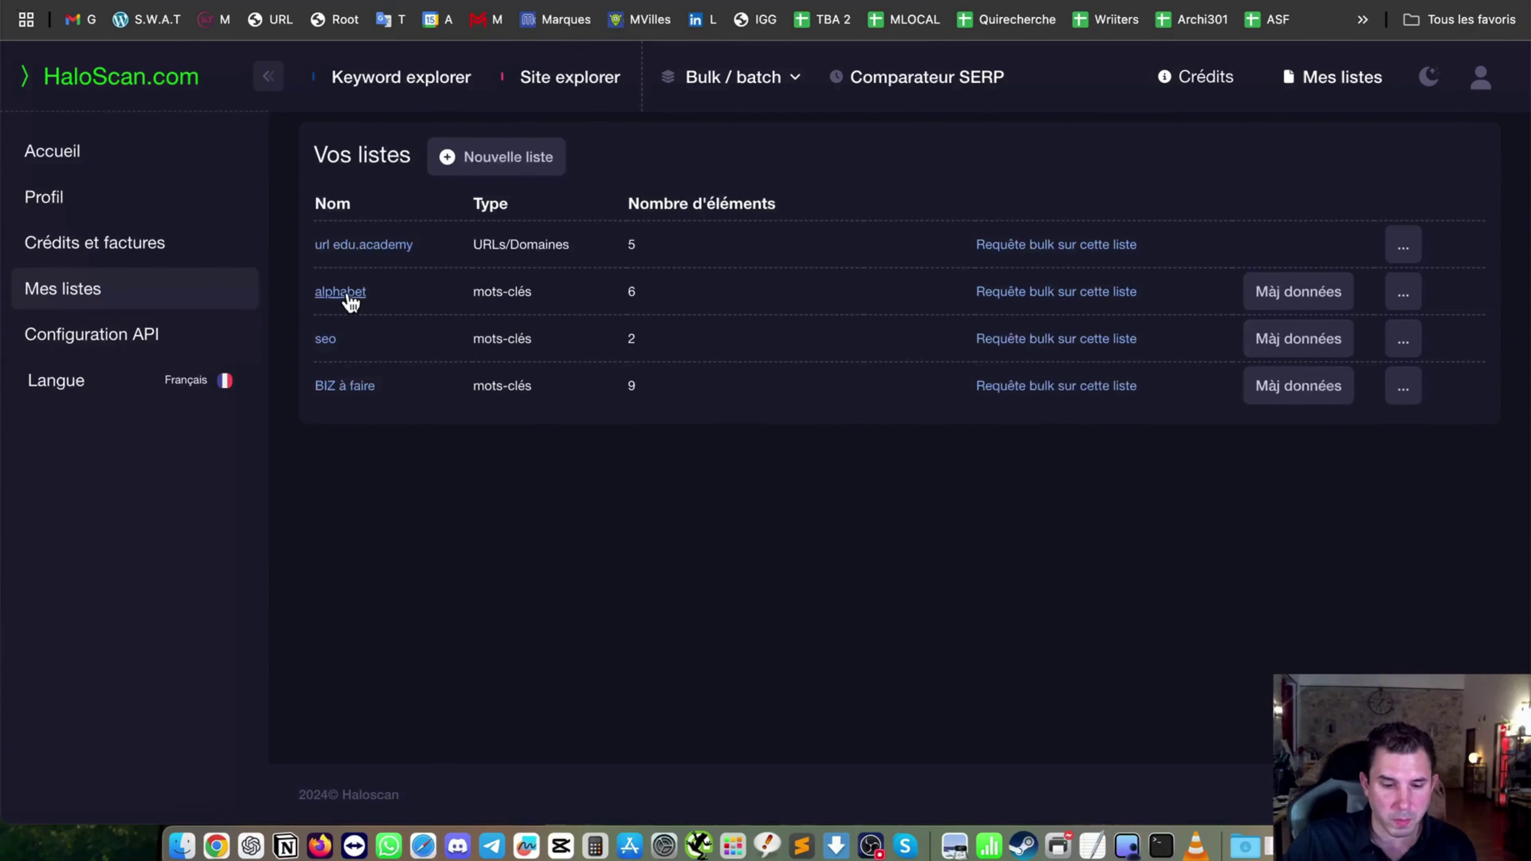
{"action": "triple_click", "coordinate": [498, 293]}
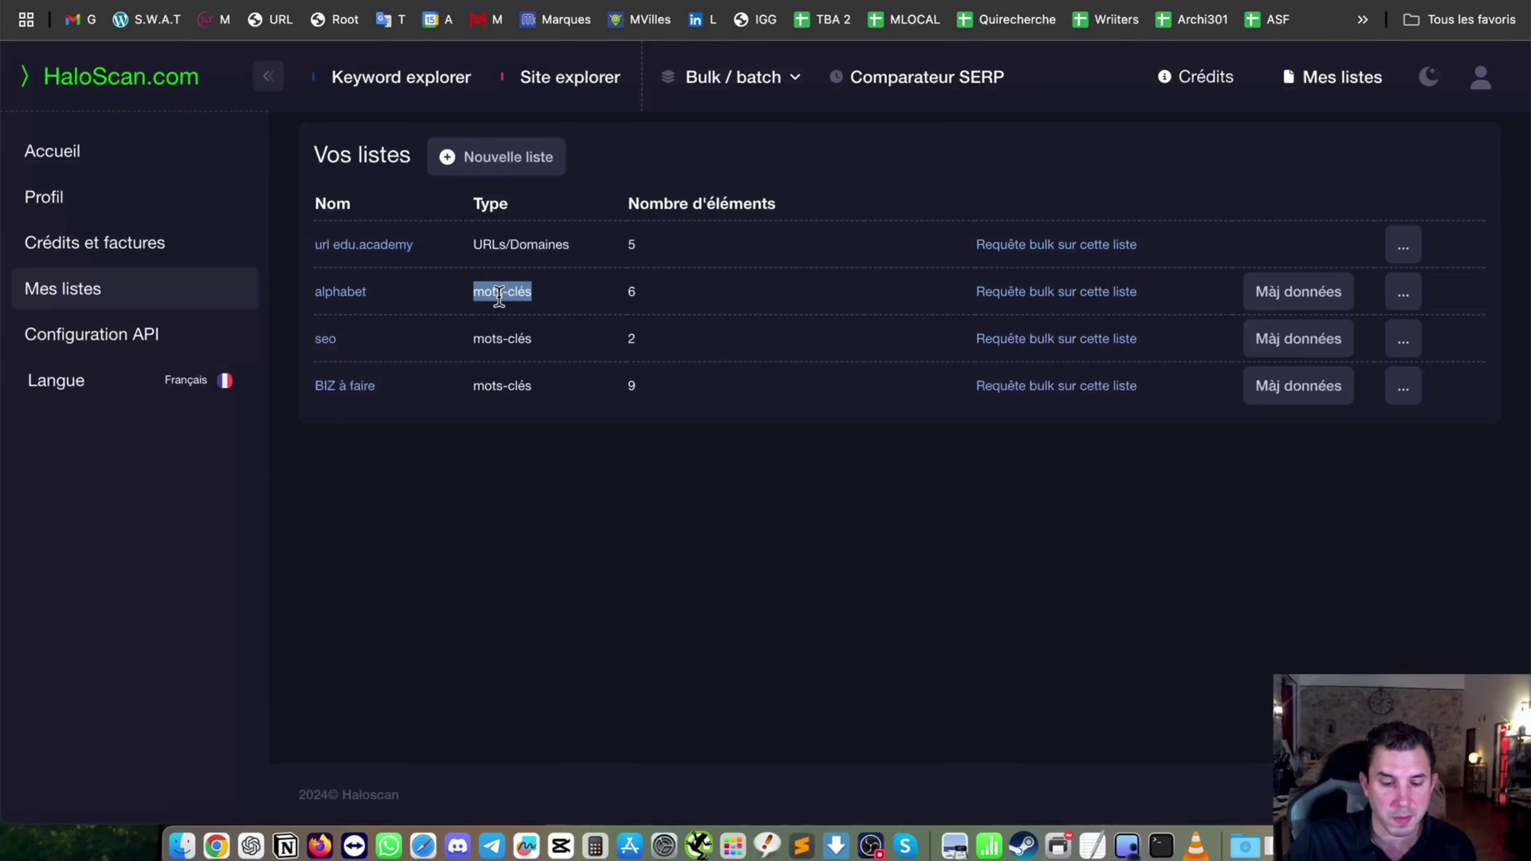
{"action": "left_click", "coordinate": [632, 294]}
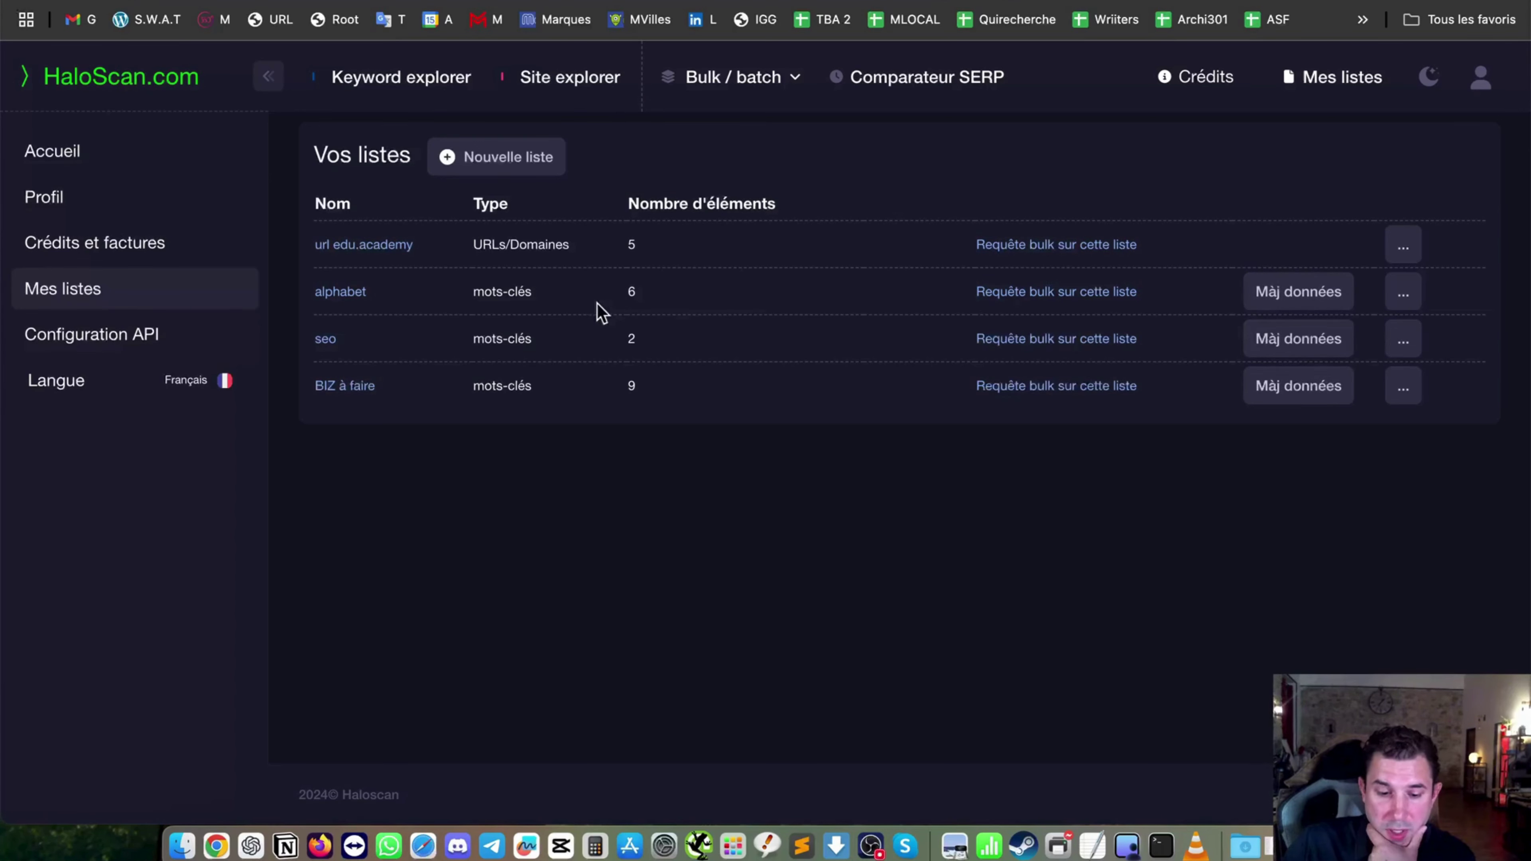
Request a data update for the keywords in the "alphabet" list, confirm it and dismiss the notification
{"action": "left_click", "coordinate": [1301, 304]}
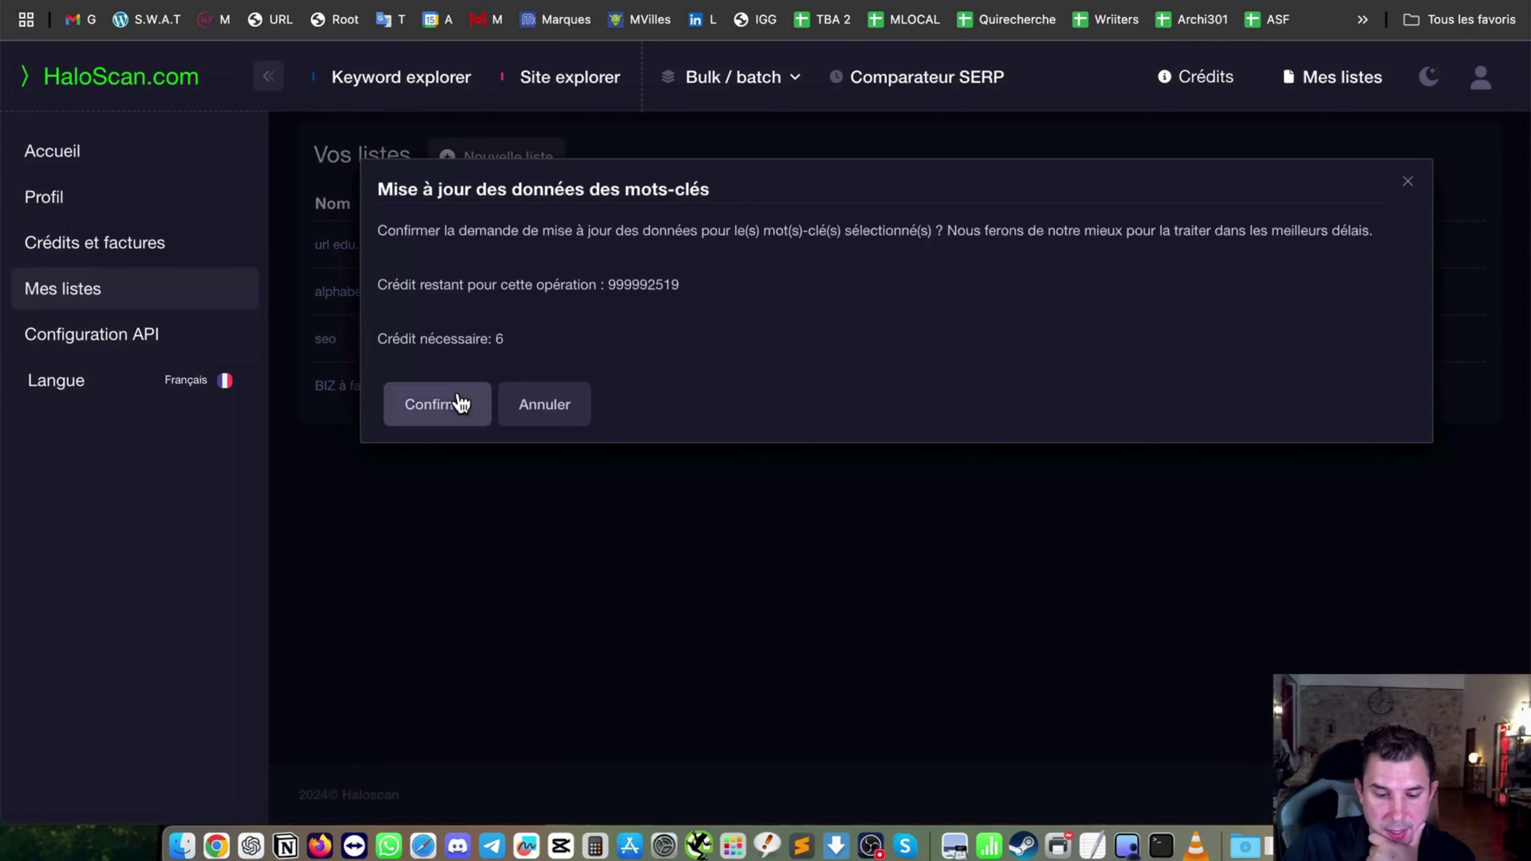
{"action": "left_click", "coordinate": [457, 415]}
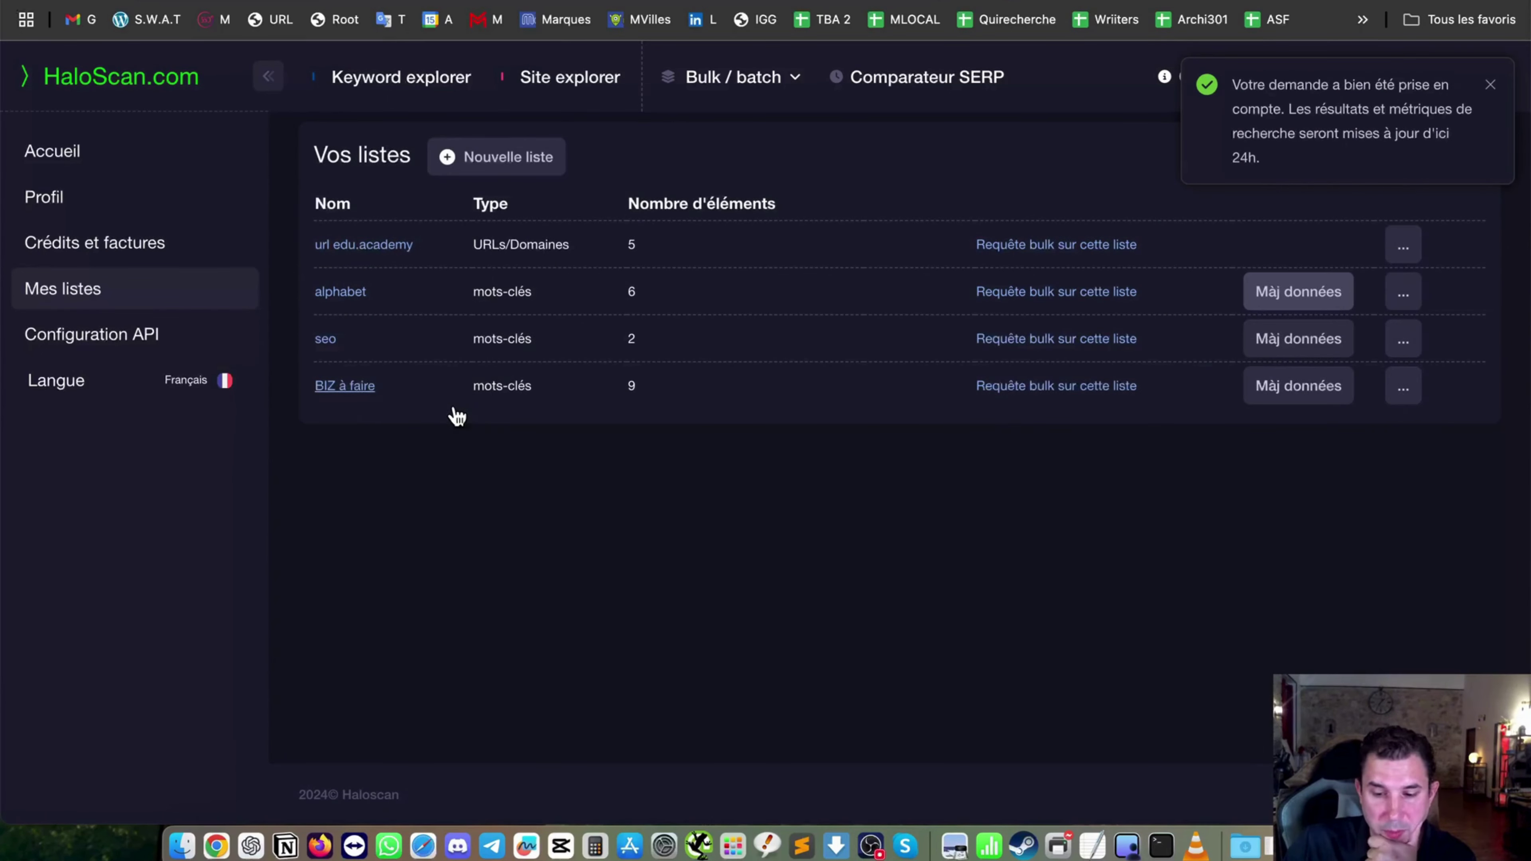
{"action": "left_click", "coordinate": [1489, 89]}
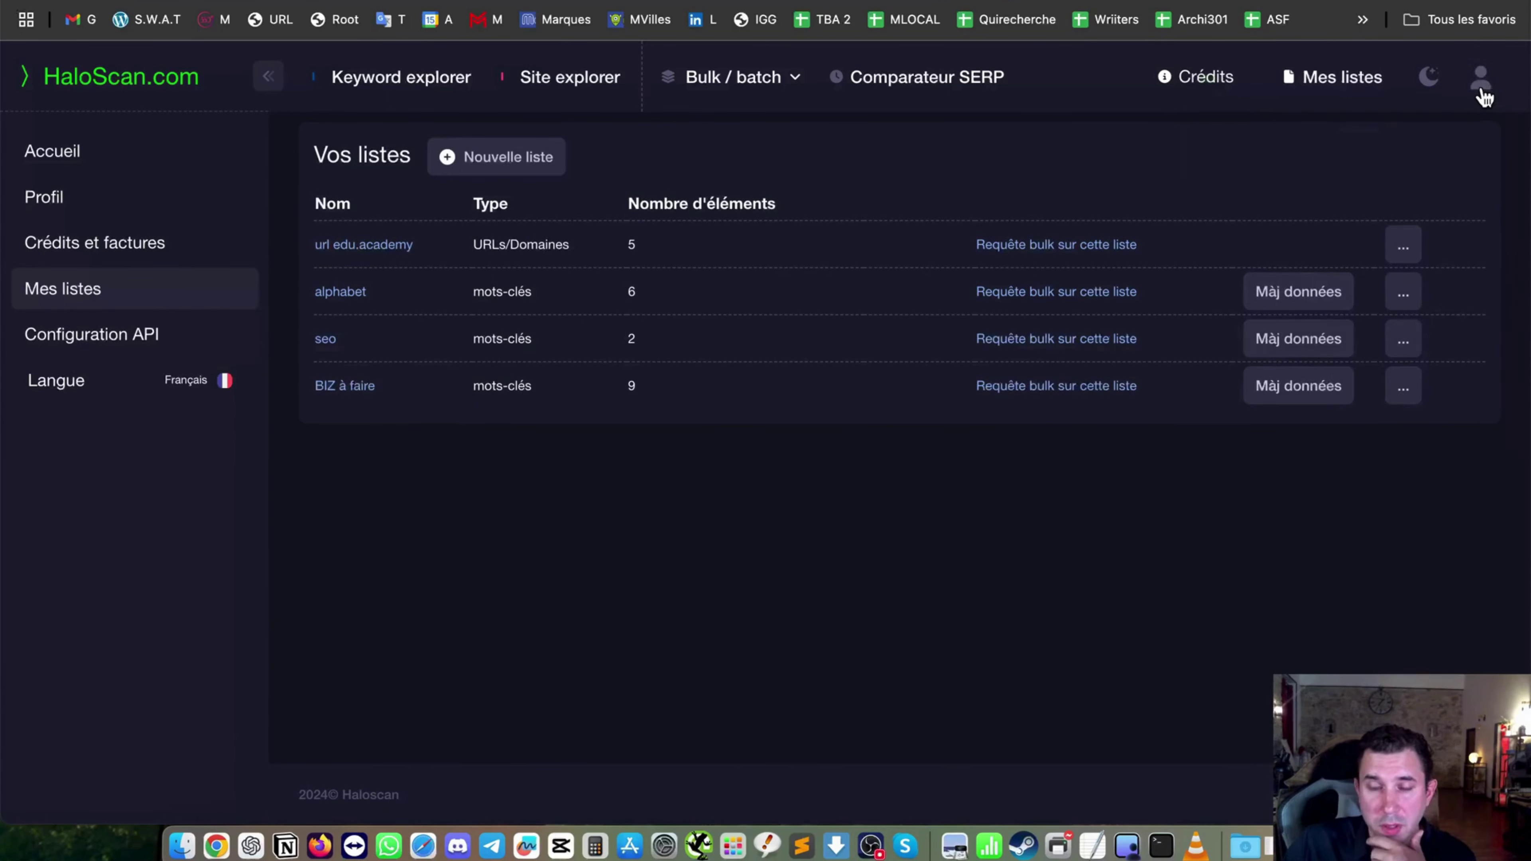
{"action": "left_click", "coordinate": [1480, 82]}
{"action": "left_click", "coordinate": [1046, 267]}
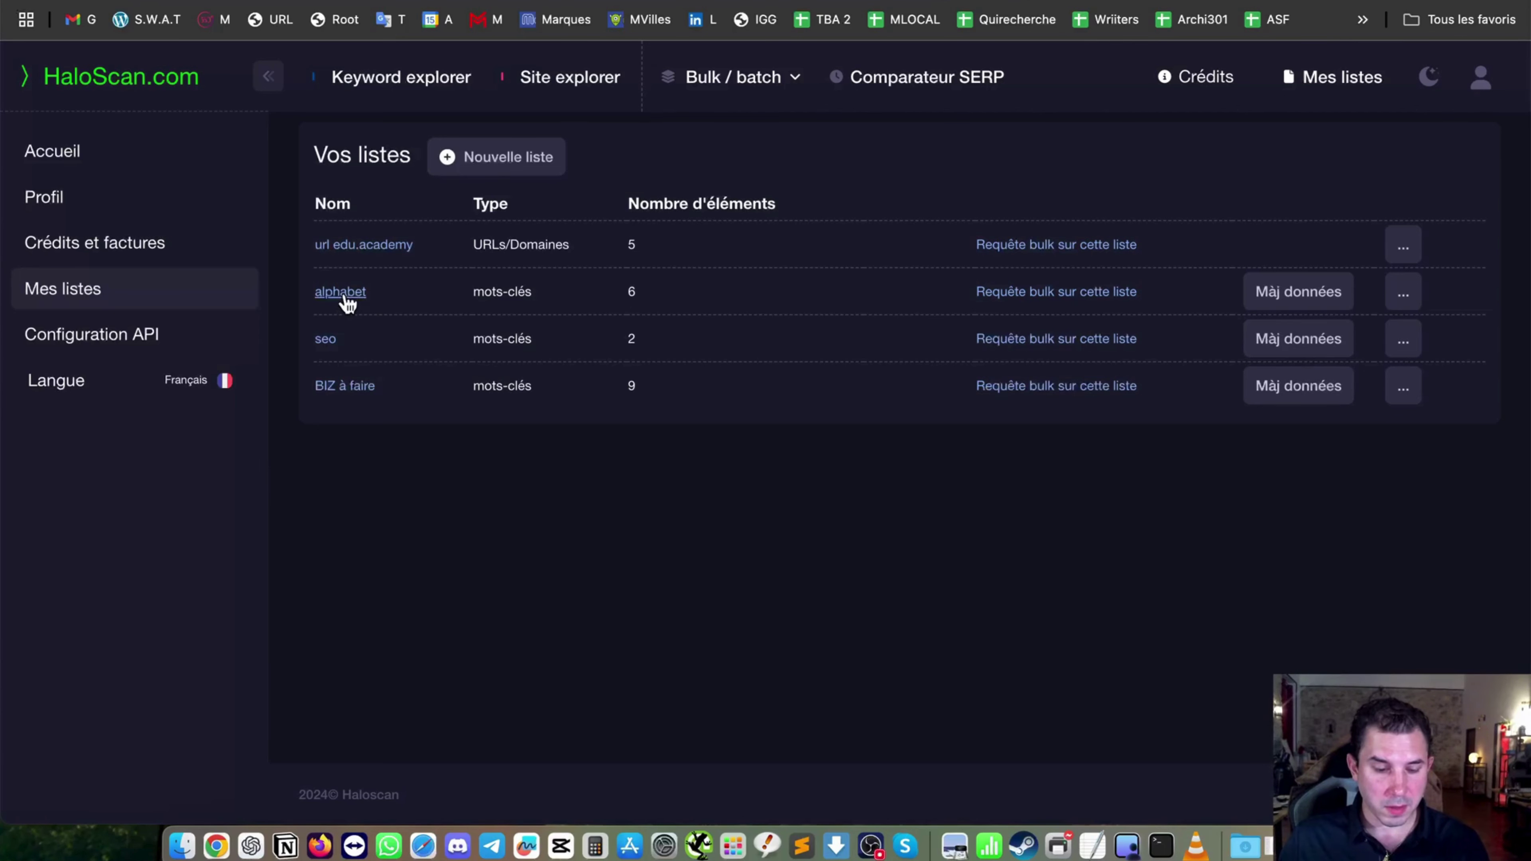
Run a bulk query on the "alphabet" keyword list and review the metrics of its keywords
{"action": "left_click", "coordinate": [1052, 295]}
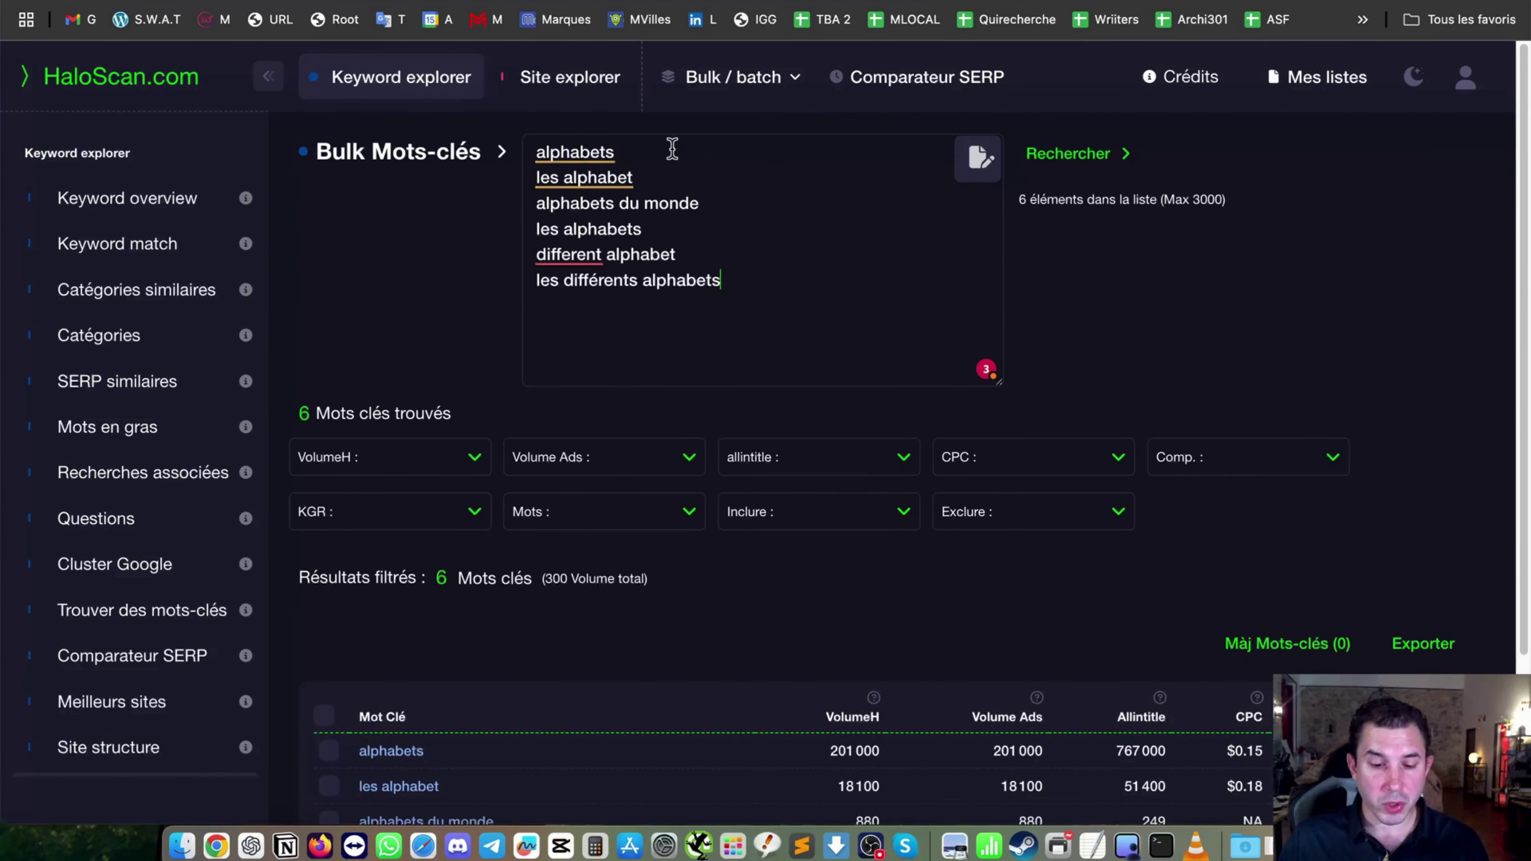
{"action": "left_click_drag", "start_coordinate": [783, 291], "coordinate": [548, 154]}
{"action": "left_click", "coordinate": [489, 218]}
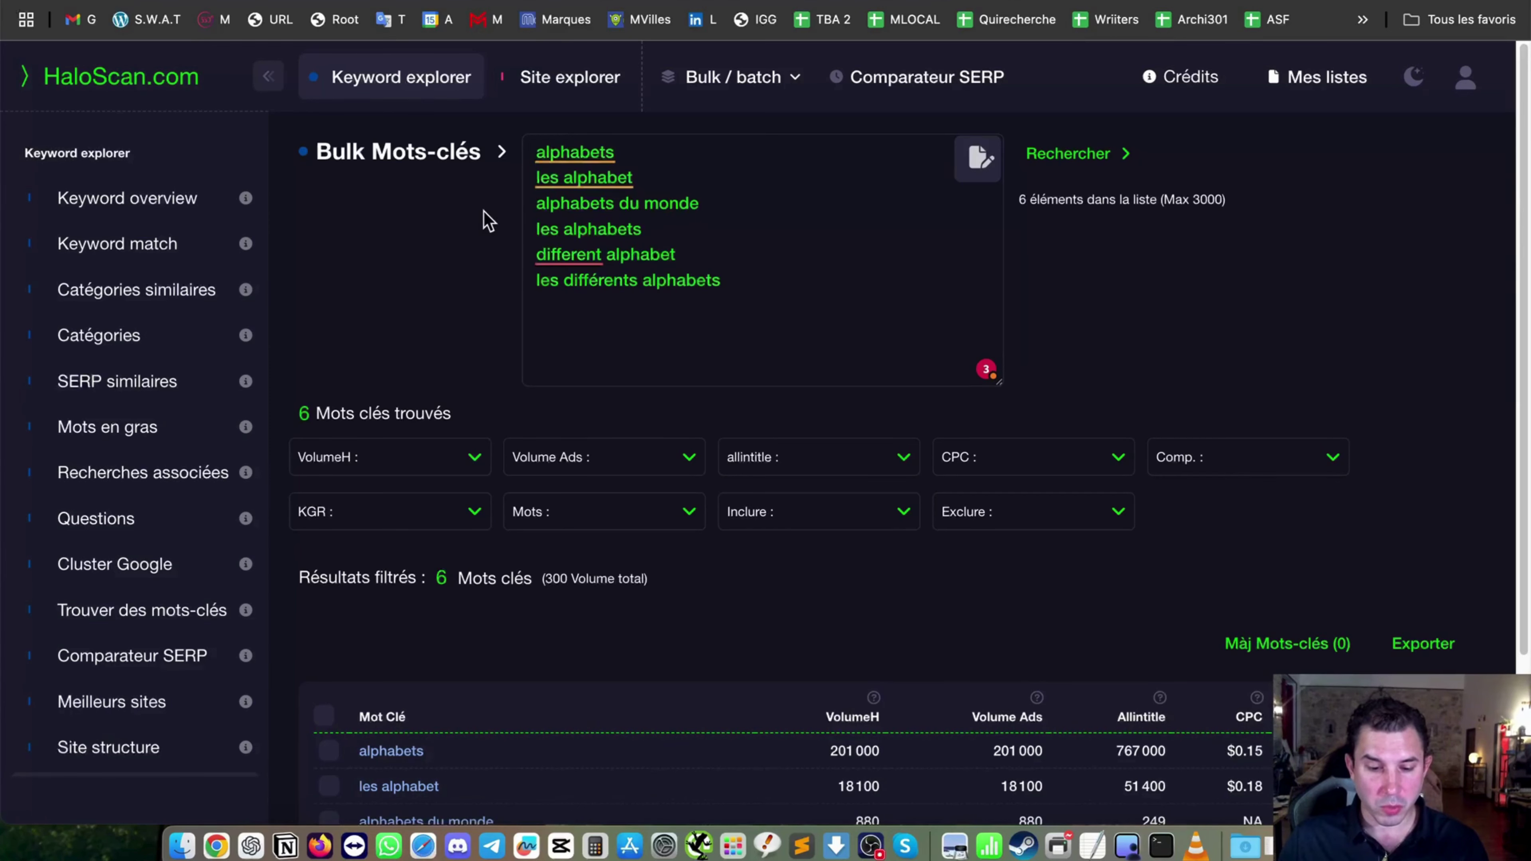
{"action": "scroll", "coordinate": [650, 299], "scroll_direction": "down", "scroll_amount": 4}
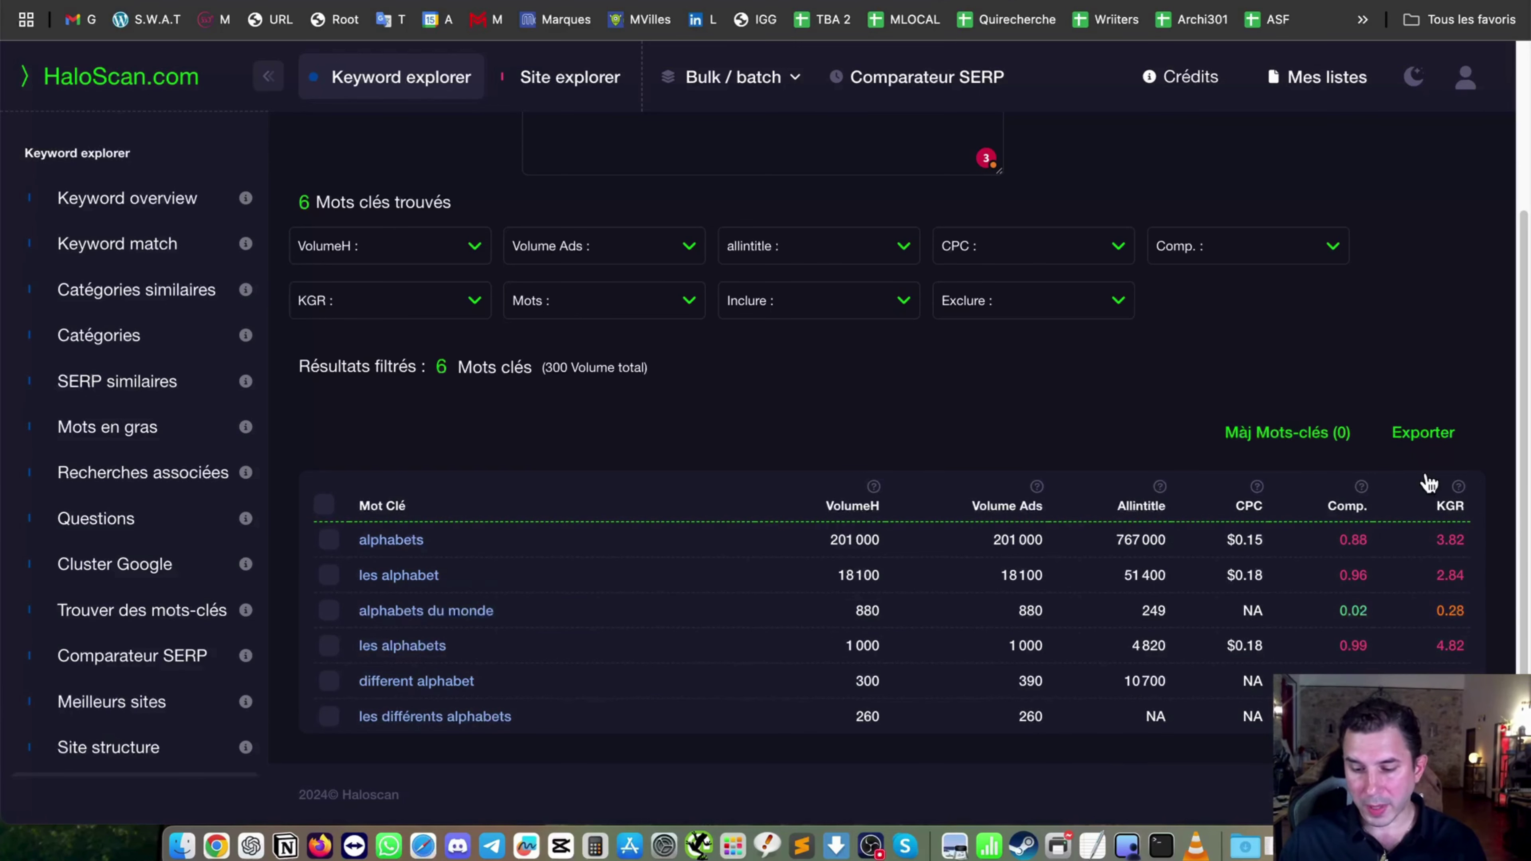
{"action": "scroll", "coordinate": [1063, 466], "scroll_direction": "up", "scroll_amount": 4}
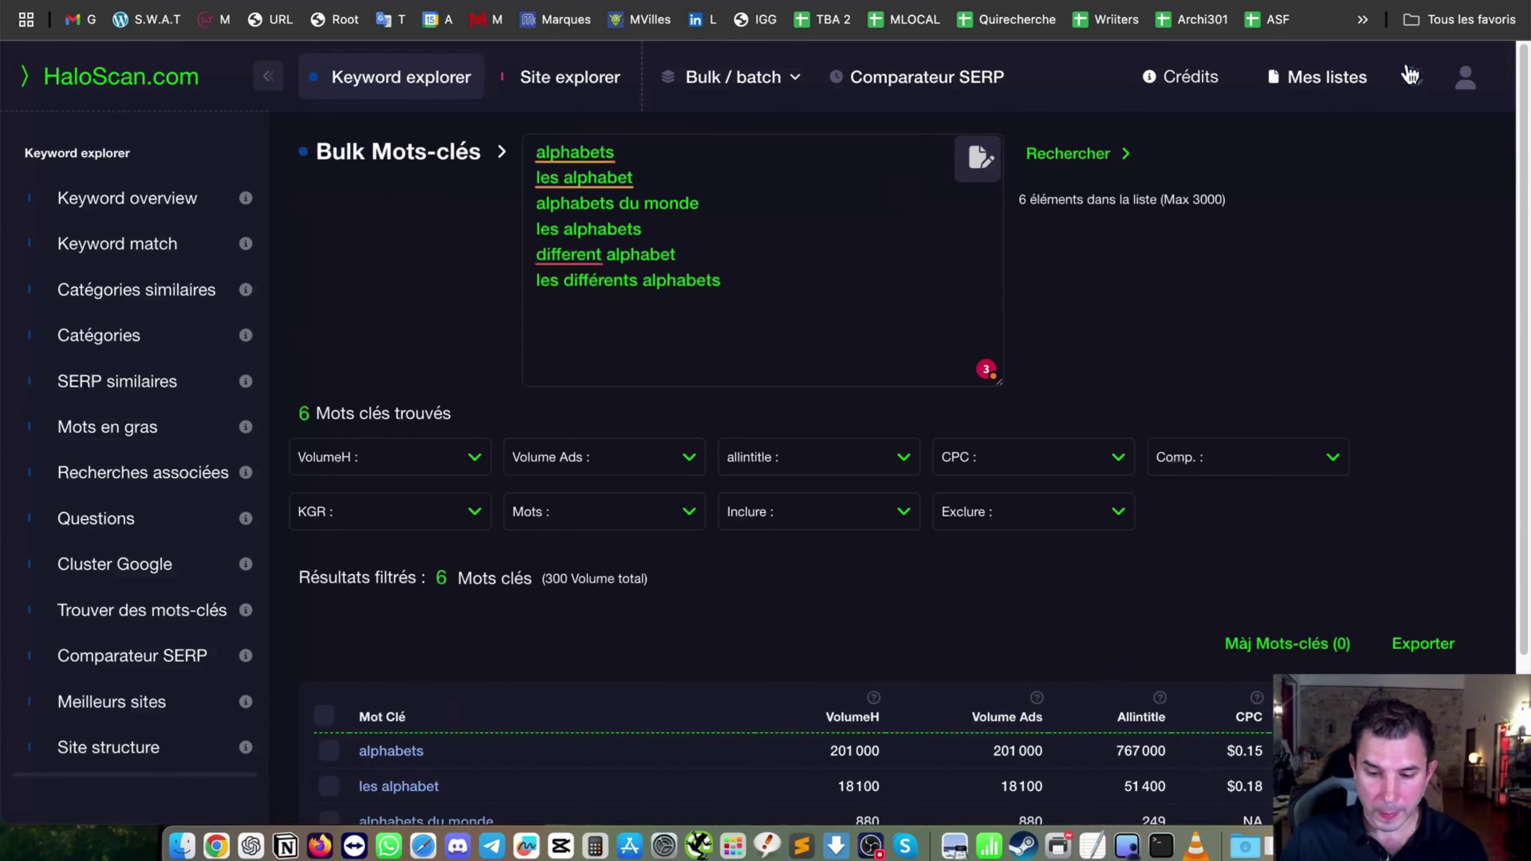
Return to the saved lists, run a bulk query on the "url edu.academy" list and review the traffic and keyword metrics per URL
{"action": "left_click", "coordinate": [1327, 77]}
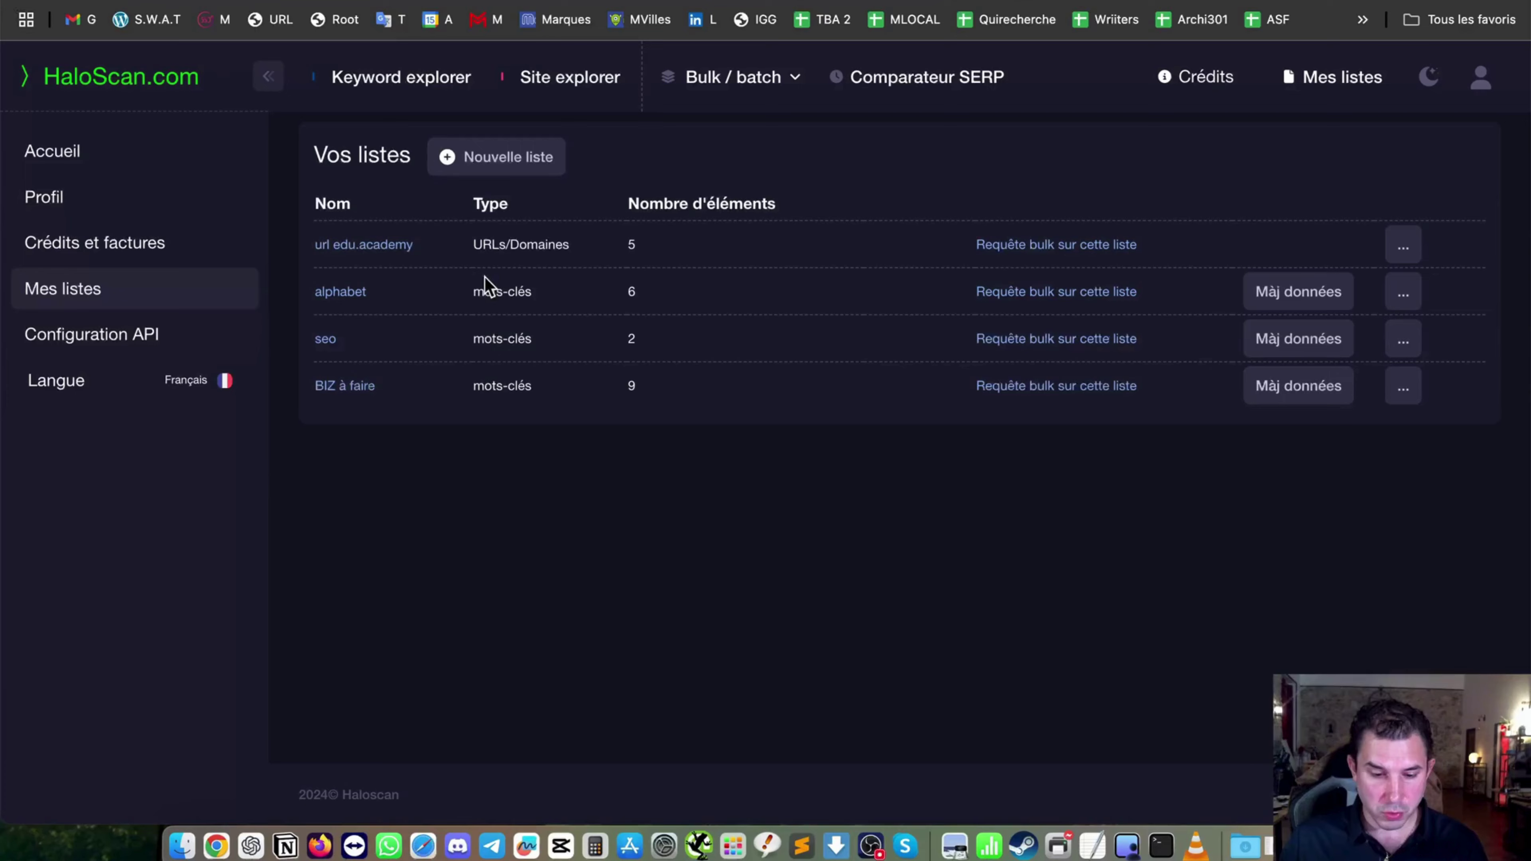
{"action": "left_click", "coordinate": [1071, 245]}
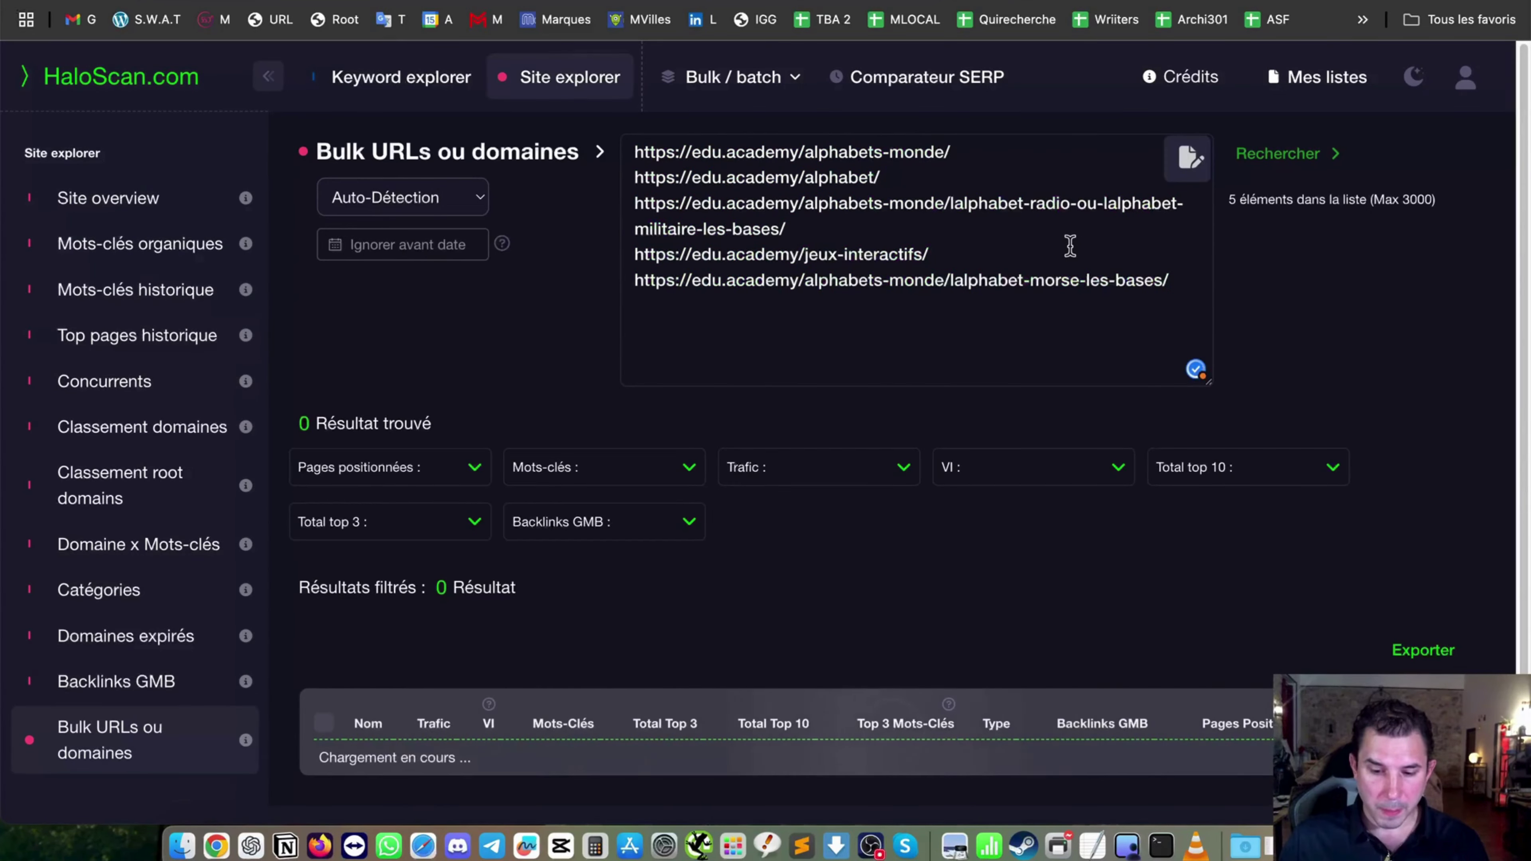
{"action": "mouse_move", "coordinate": [502, 244]}
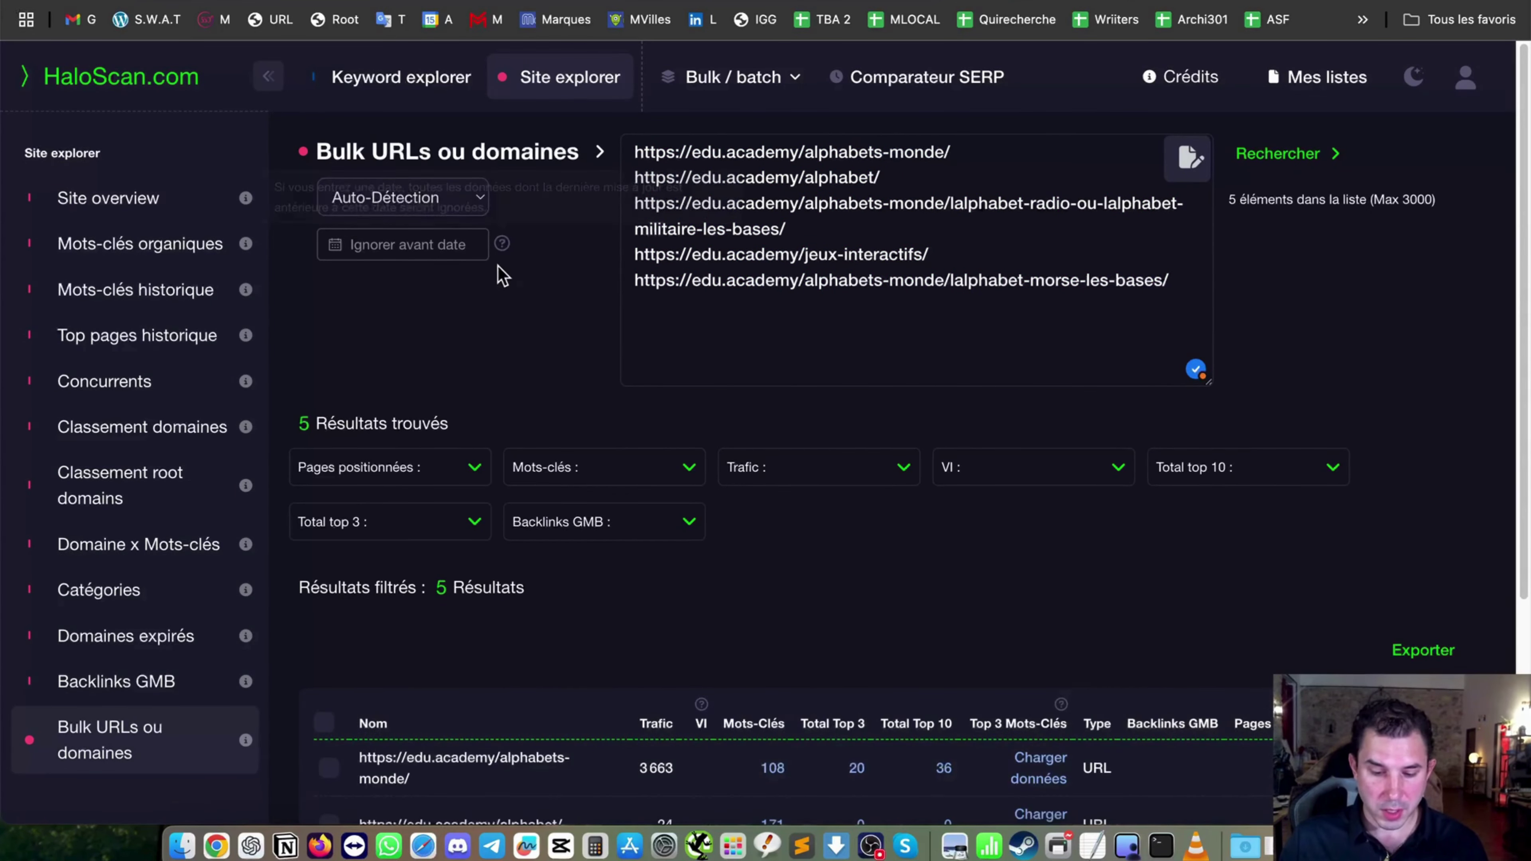
{"action": "scroll", "coordinate": [588, 373], "scroll_direction": "down", "scroll_amount": 5}
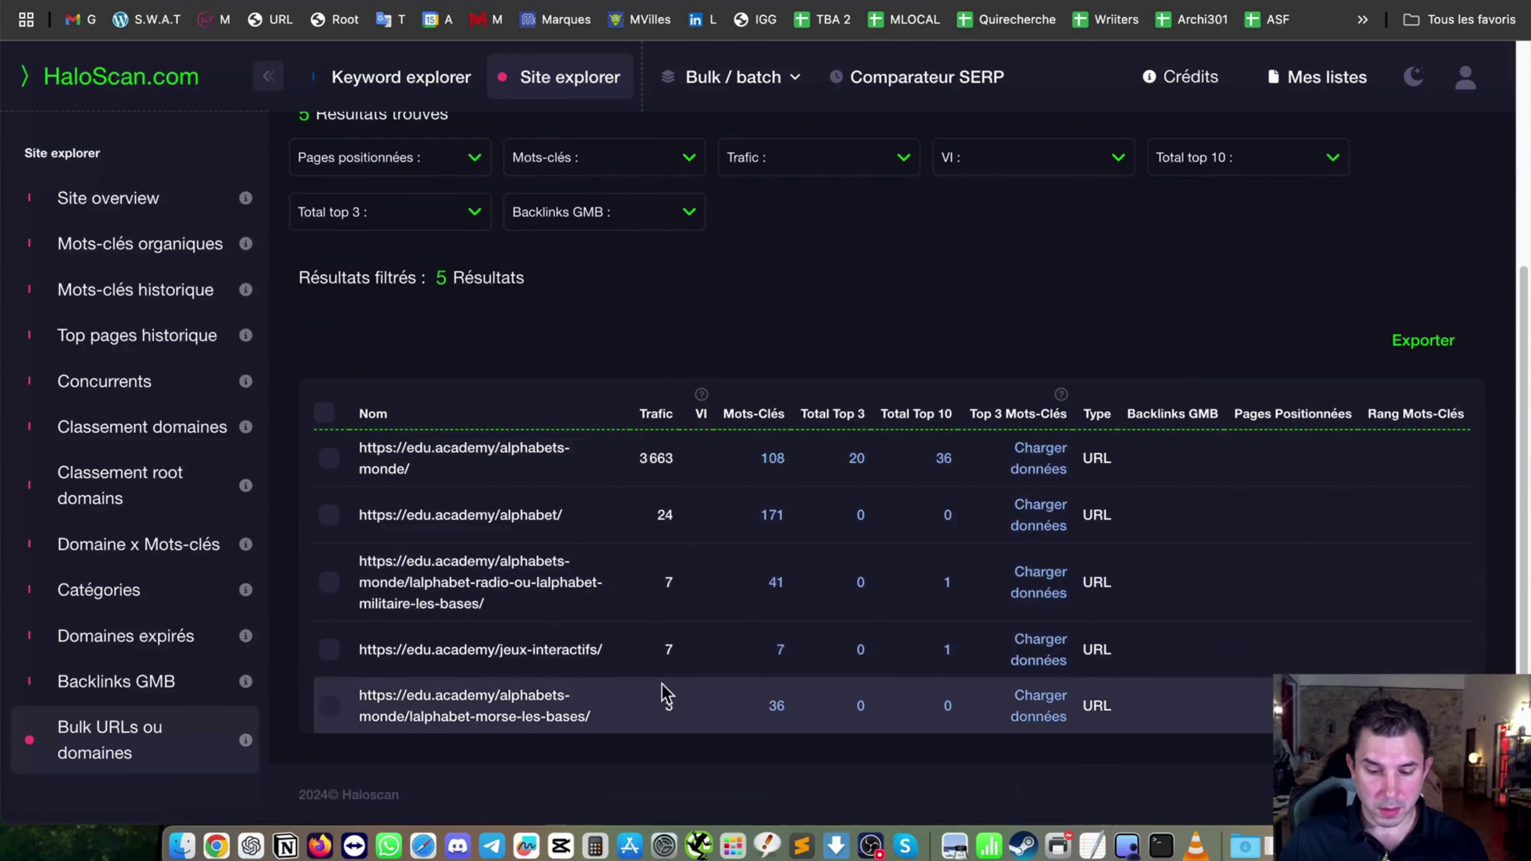
{"action": "scroll", "coordinate": [783, 530], "scroll_direction": "up", "scroll_amount": 1}
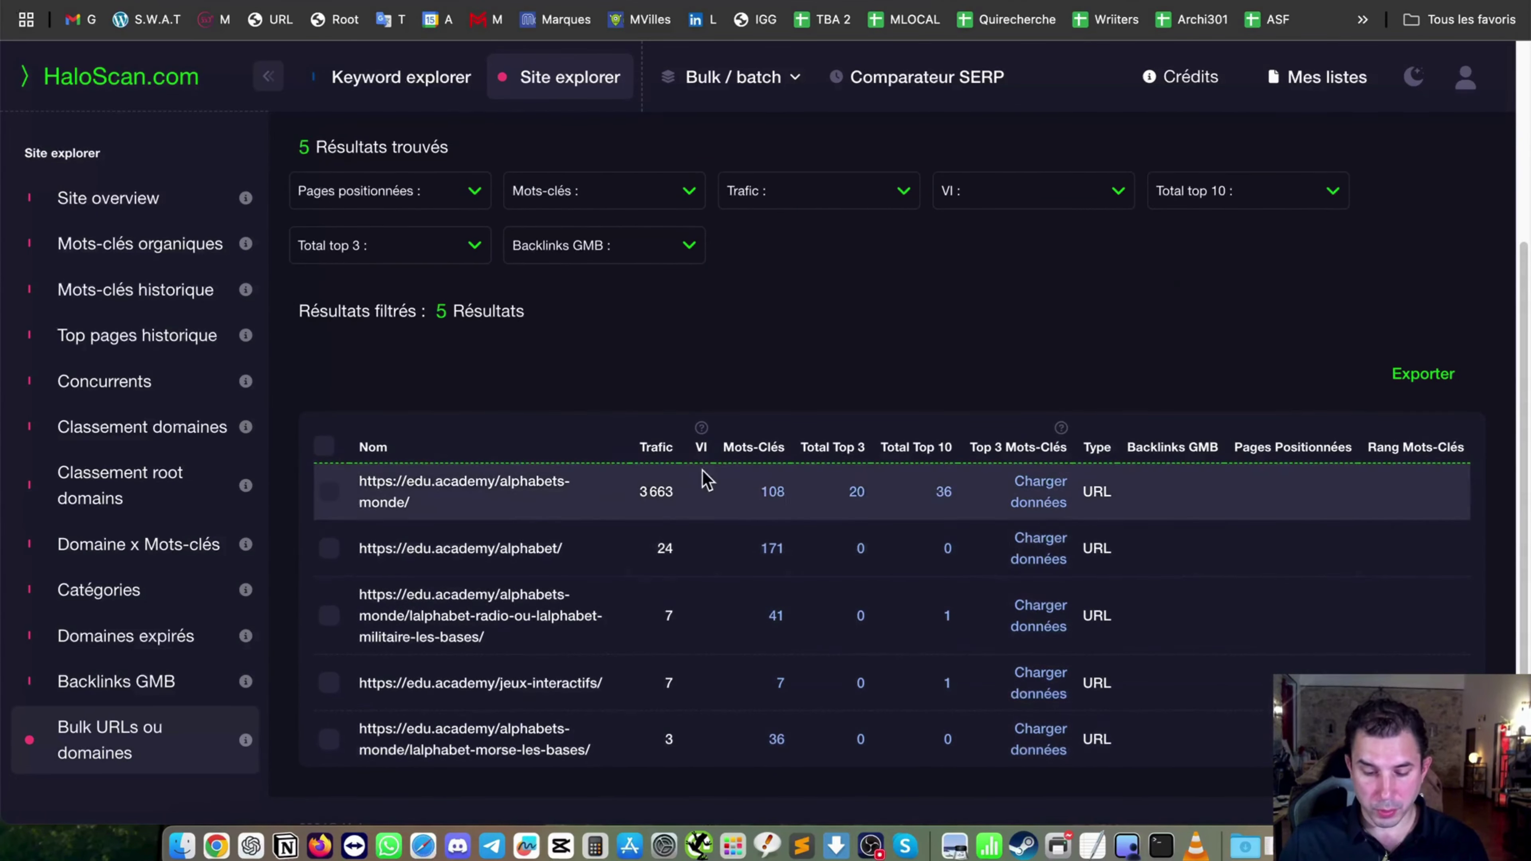
{"action": "scroll", "coordinate": [581, 660], "scroll_direction": "up", "scroll_amount": 5}
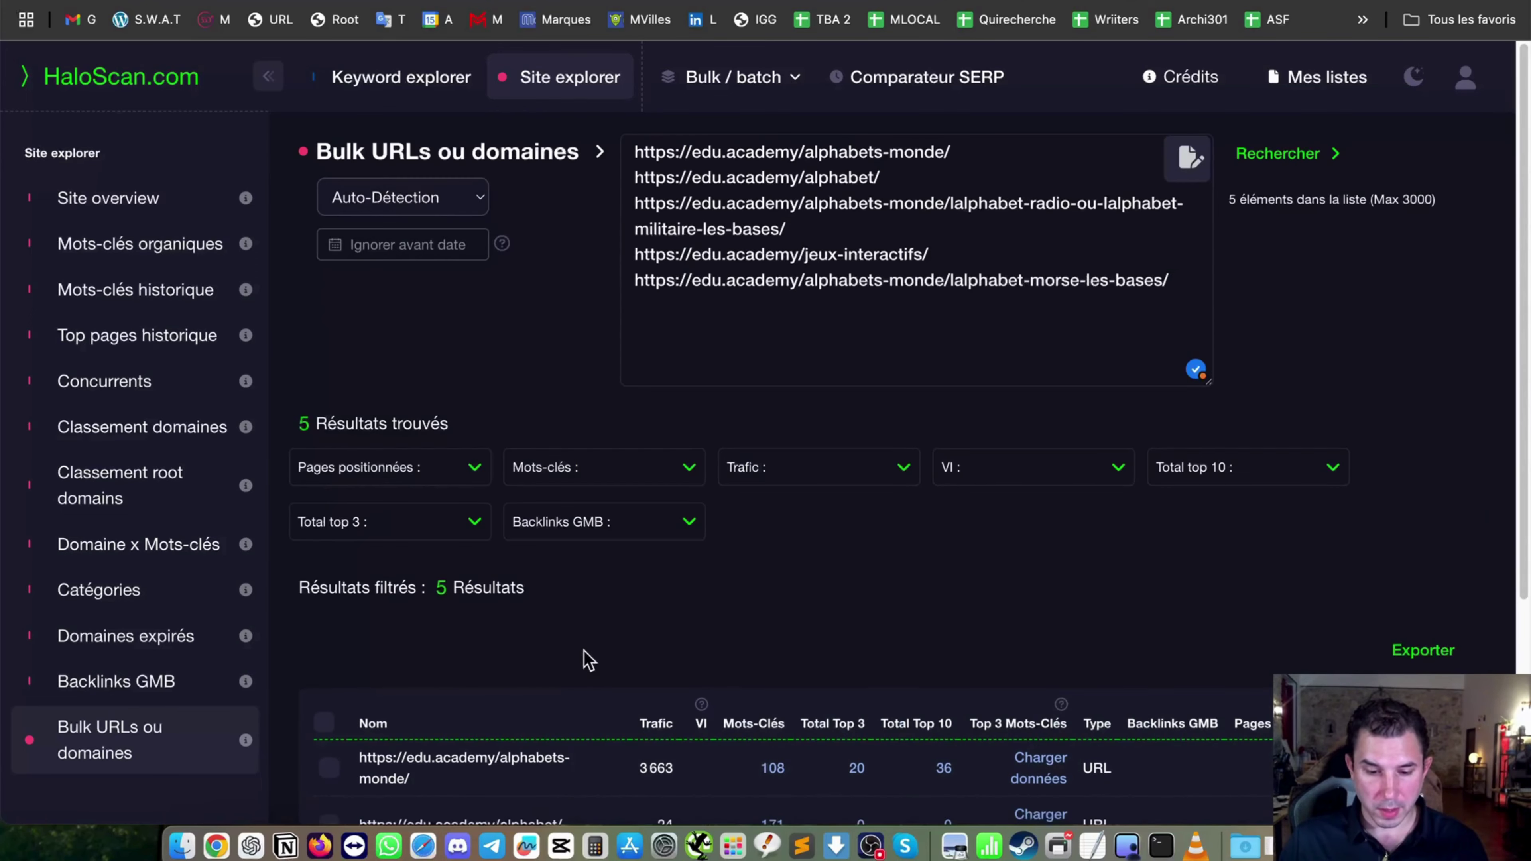
Rerun the bulk URL query with the detection mode set to Racine du domaine, review the results and return to the saved lists
{"action": "left_click", "coordinate": [402, 198]}
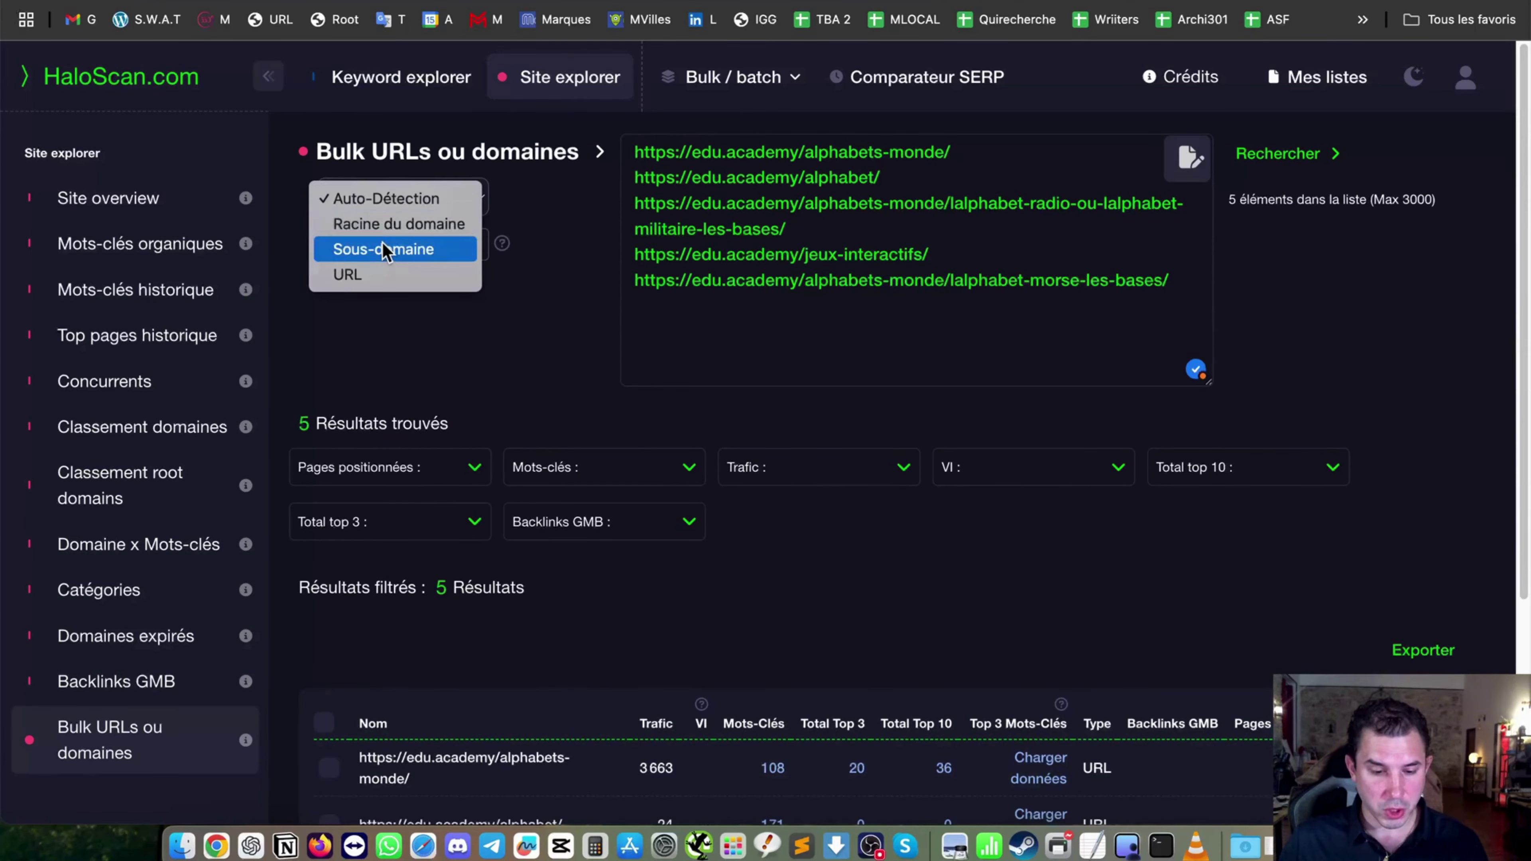
{"action": "left_click", "coordinate": [389, 229]}
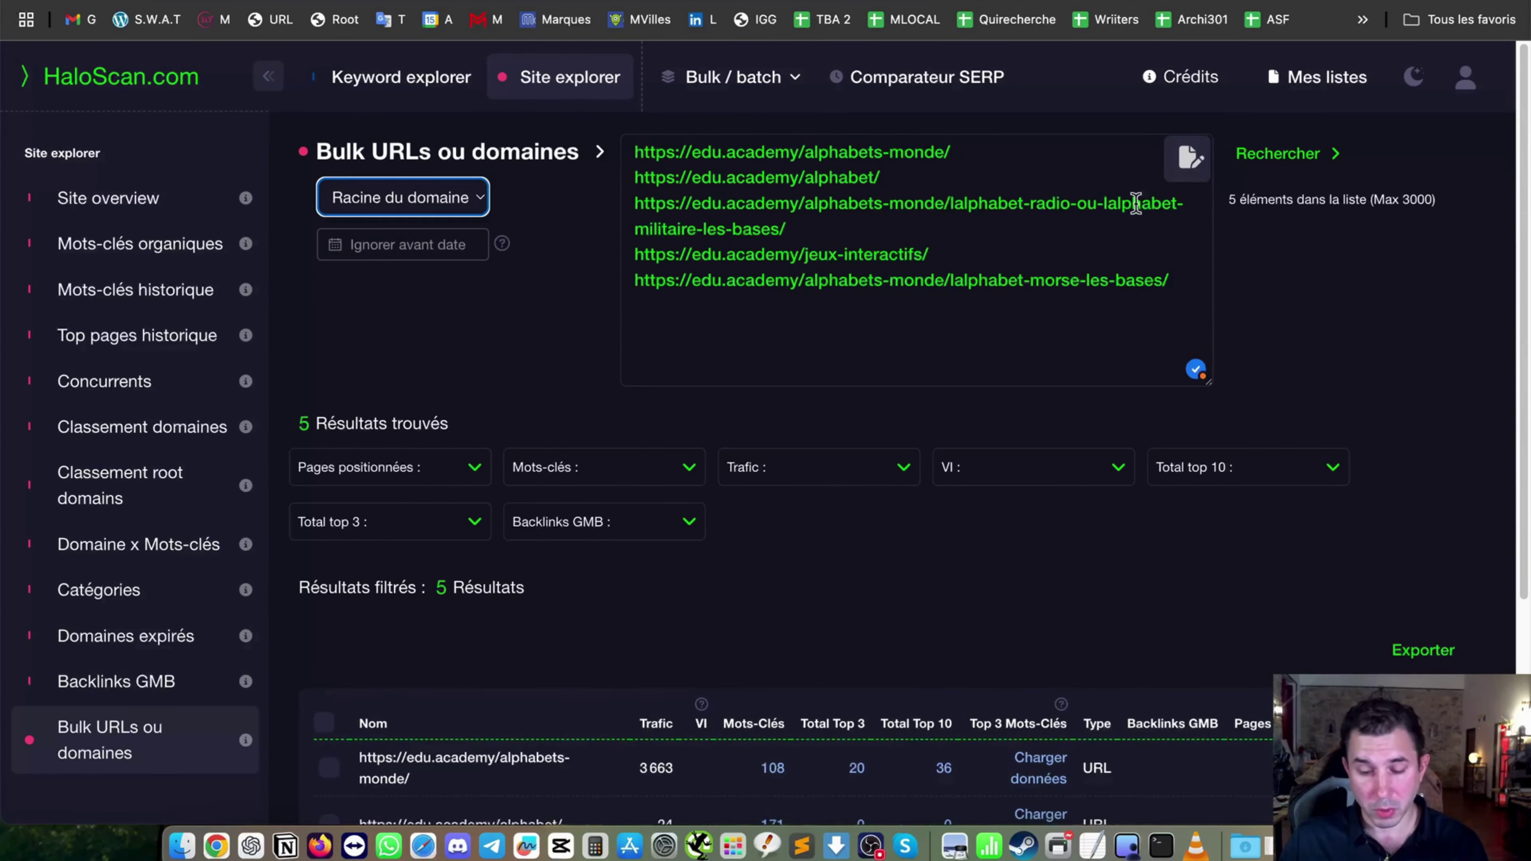
{"action": "left_click", "coordinate": [1272, 154]}
{"action": "scroll", "coordinate": [476, 428], "scroll_direction": "down", "scroll_amount": 2}
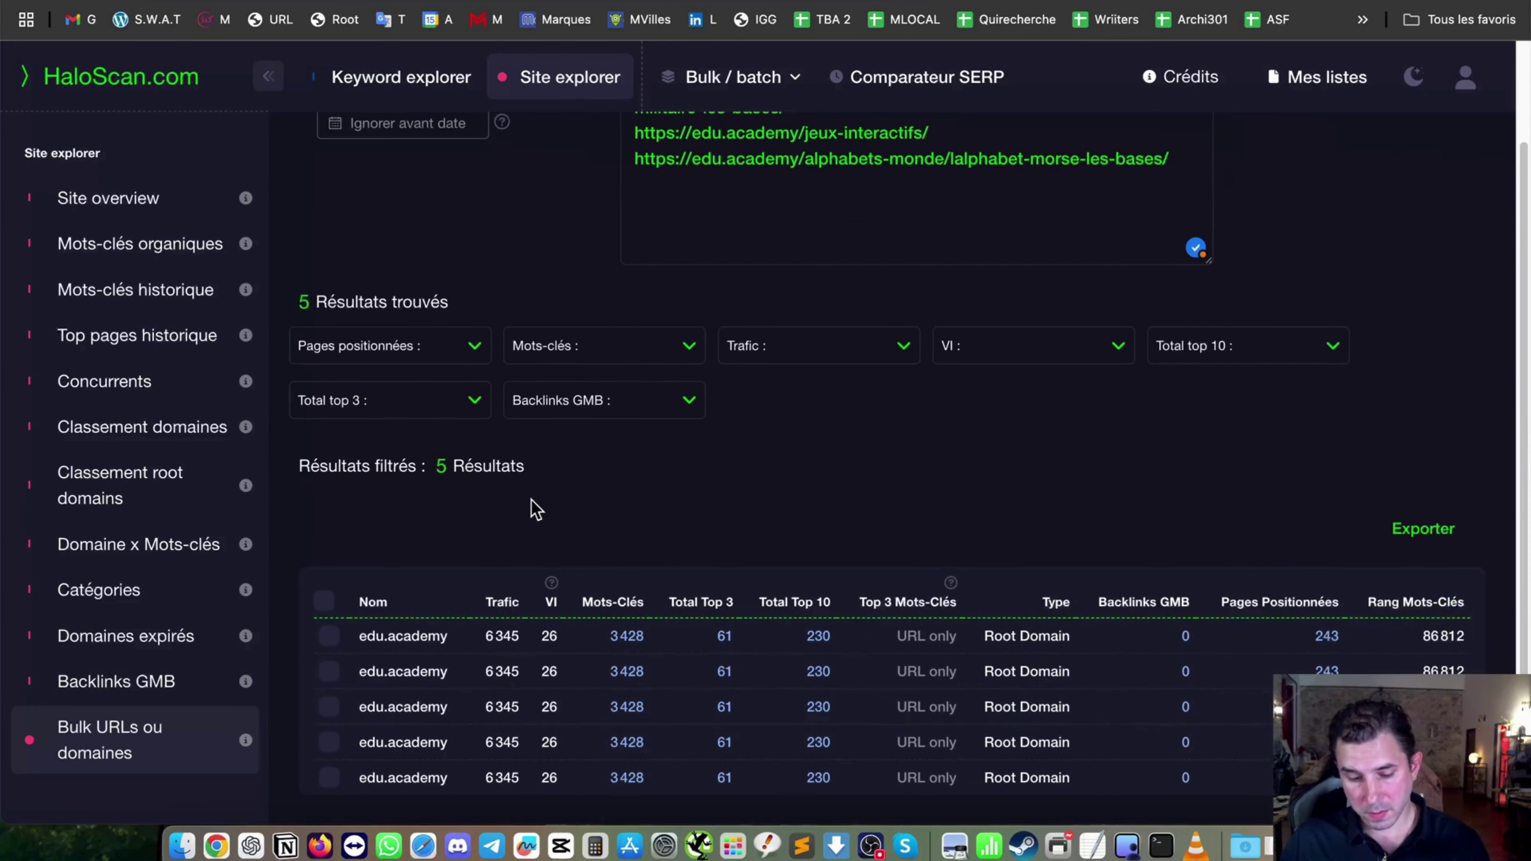
{"action": "scroll", "coordinate": [916, 458], "scroll_direction": "up", "scroll_amount": 2}
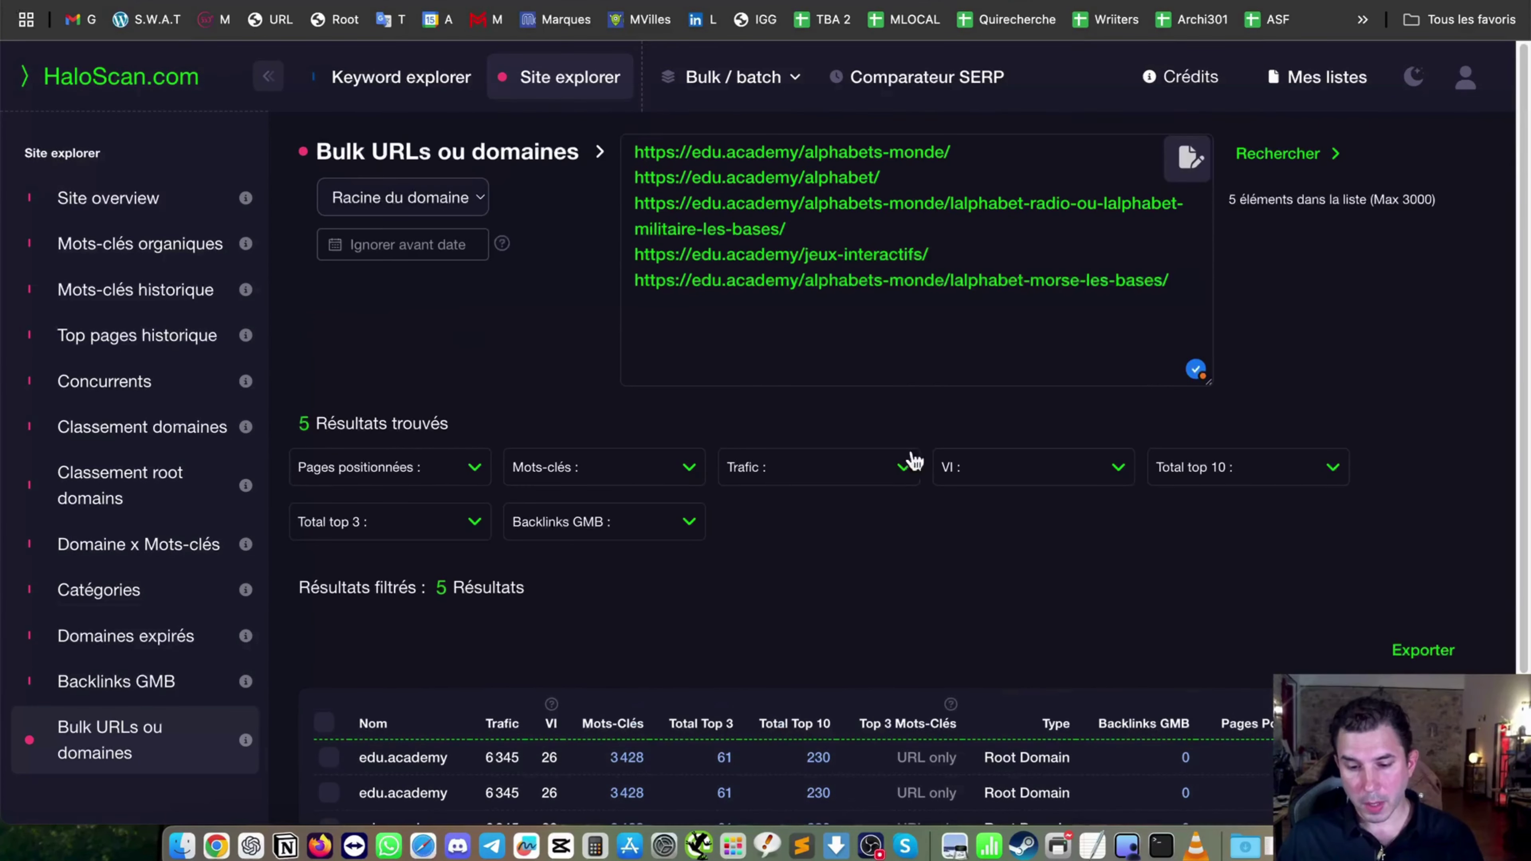
{"action": "left_click", "coordinate": [1313, 89]}
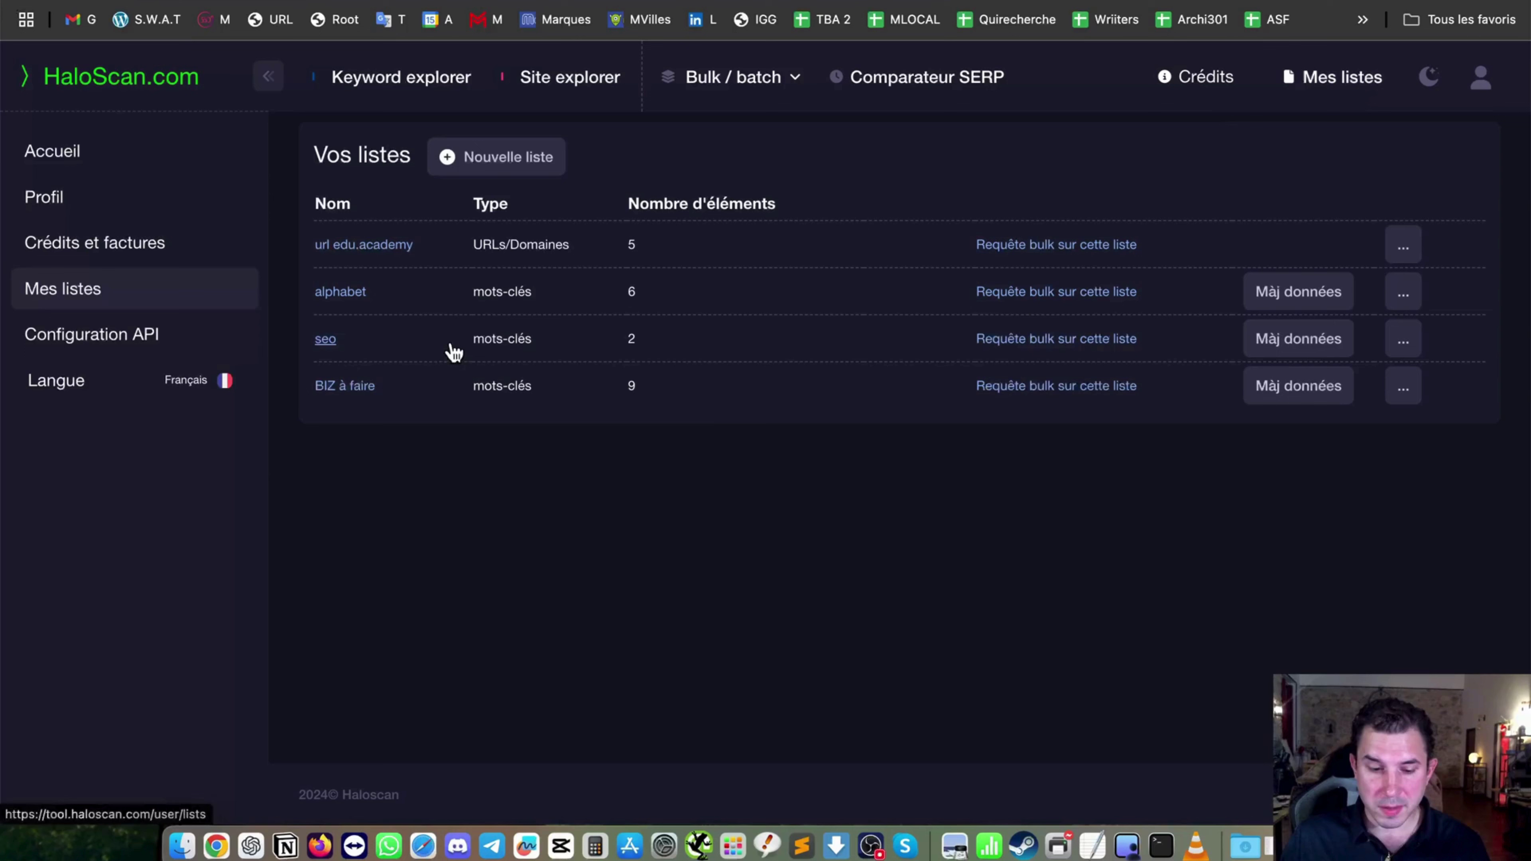